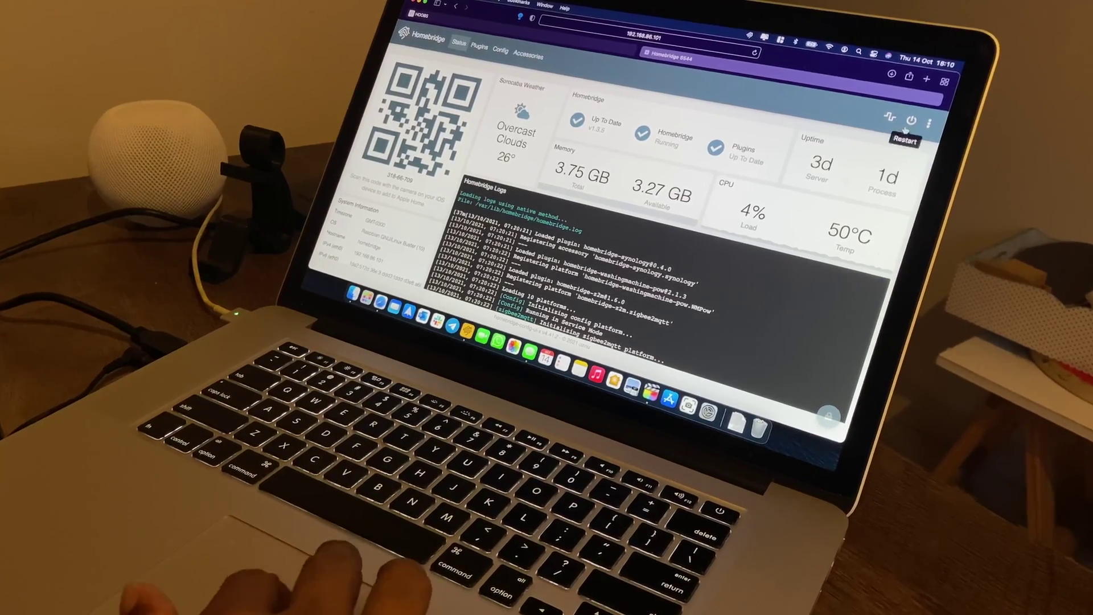
Open the full Homebridge log and scroll back through the earlier startup entries
left_click(890, 117)
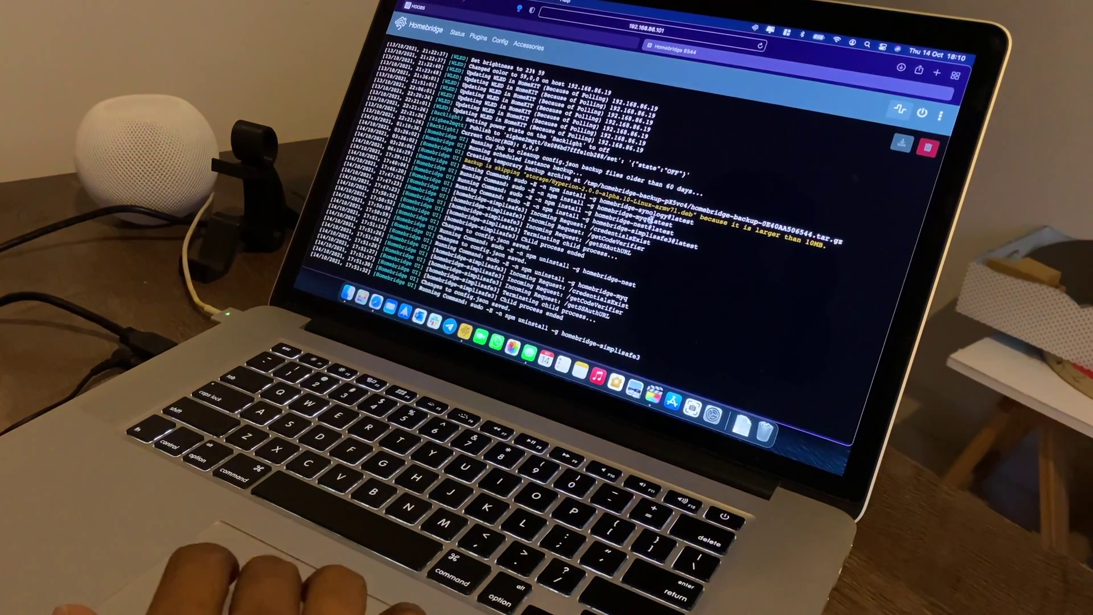
scroll(649, 219, "up", 10)
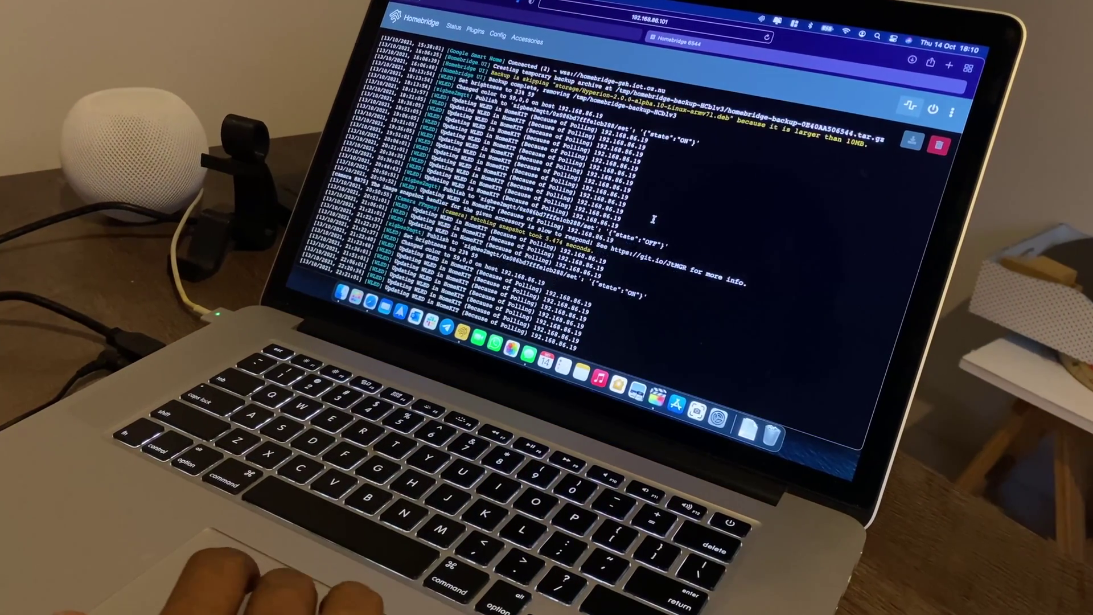
scroll(654, 220, "up", 10)
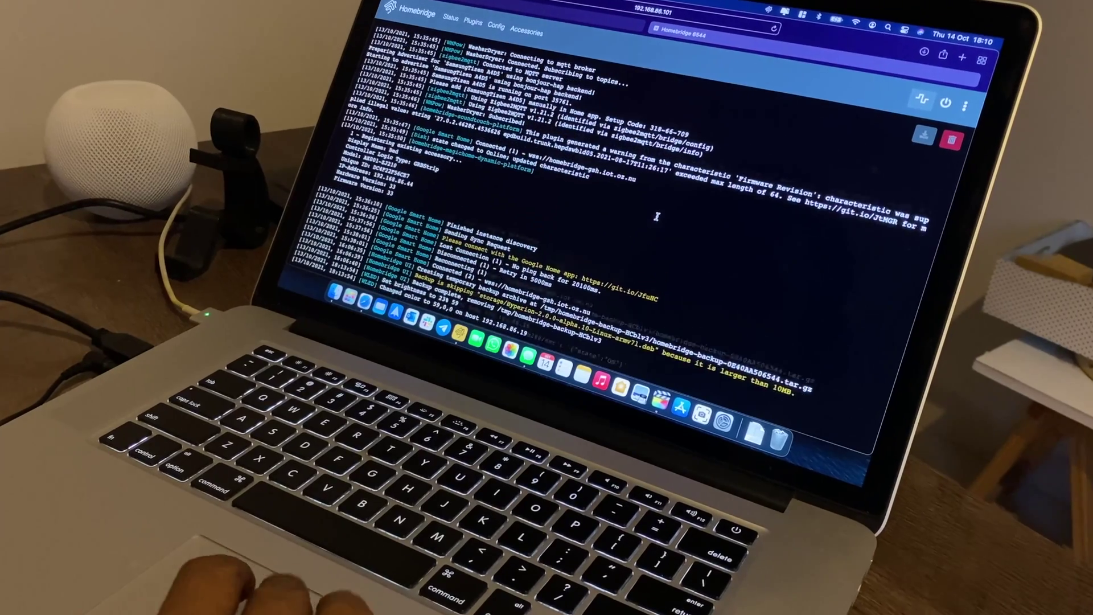
scroll(657, 216, "up", 10)
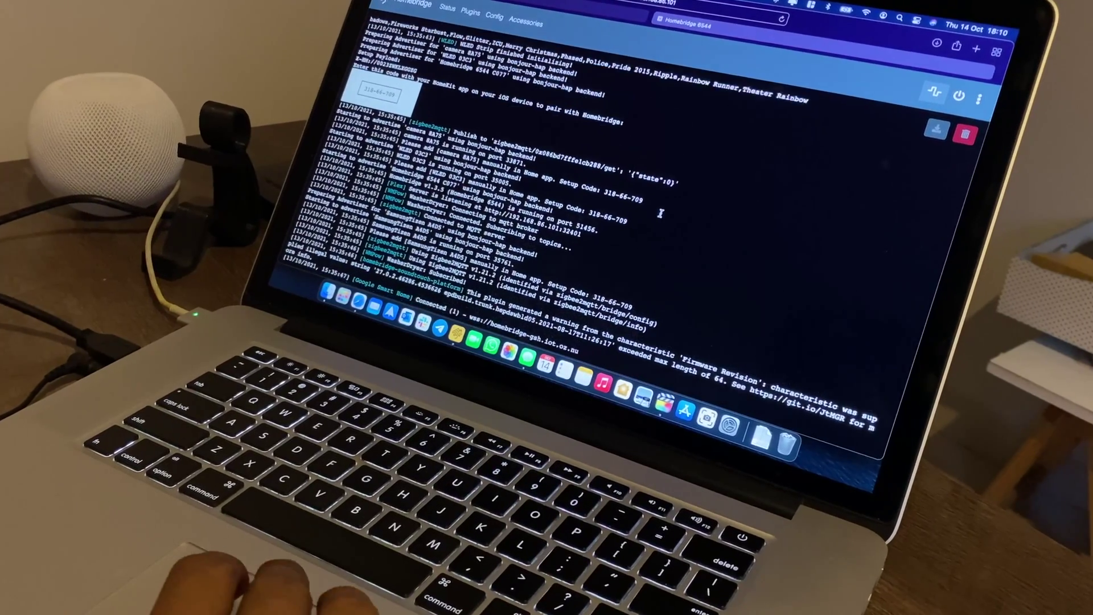
scroll(661, 214, "up", 10)
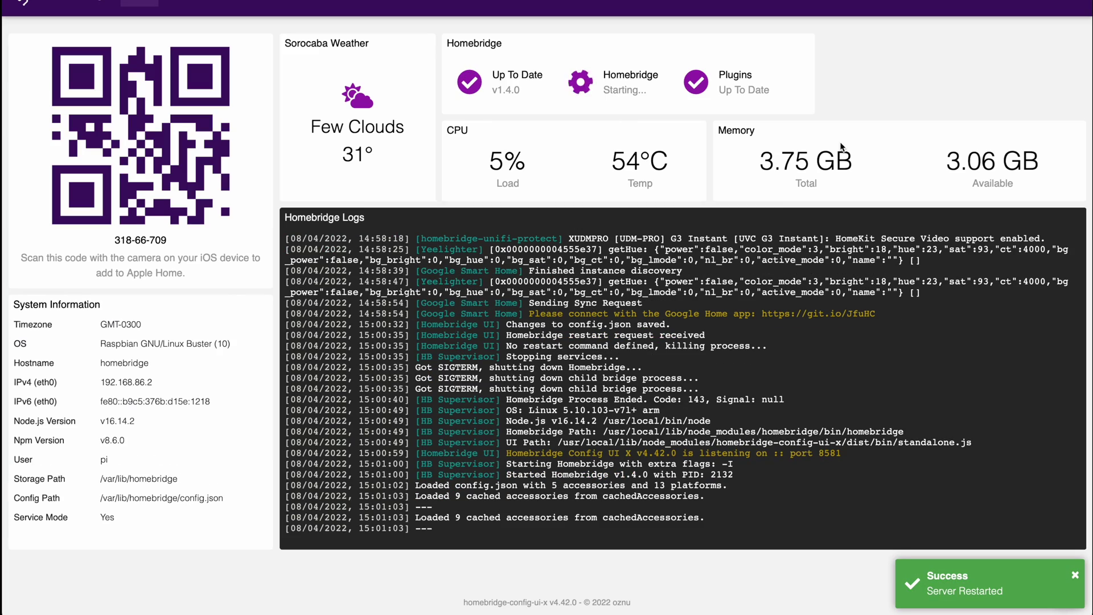
Open the three-dot menu of server and account actions
left_click(1076, 8)
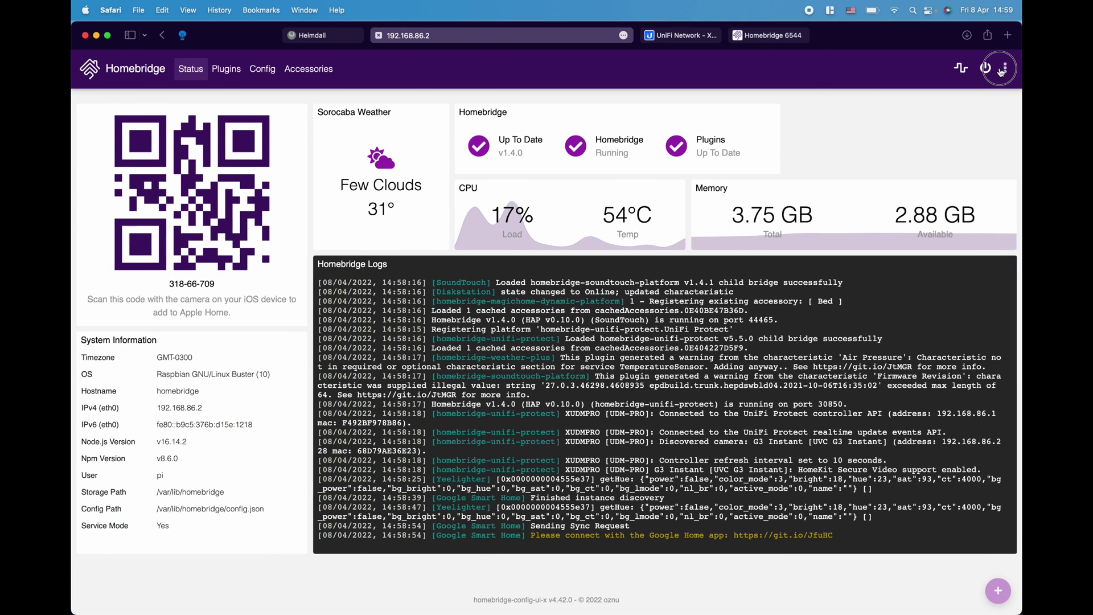
Tick eth0 (192.168.86.2) under Homebridge Settings' Network Interfaces, then switch to UniFi Network
left_click(1003, 70)
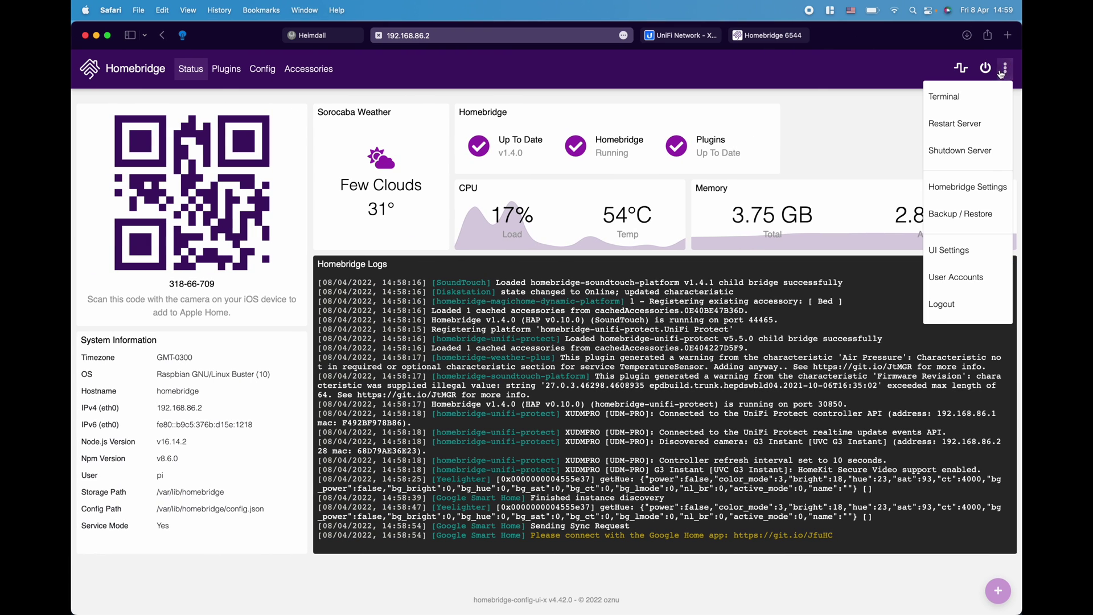
left_click(991, 187)
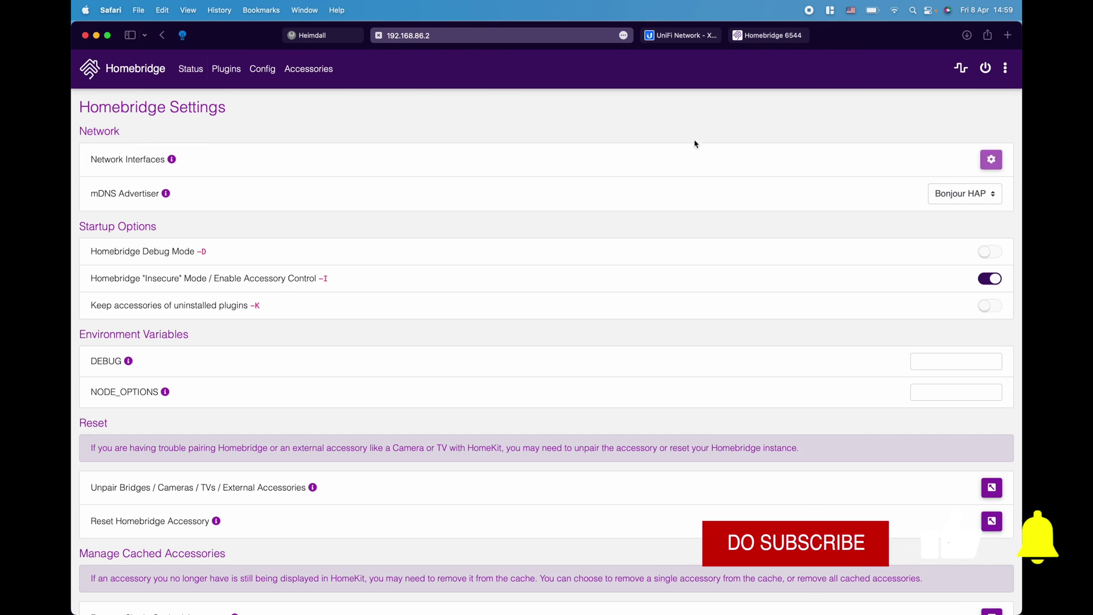
left_click(996, 160)
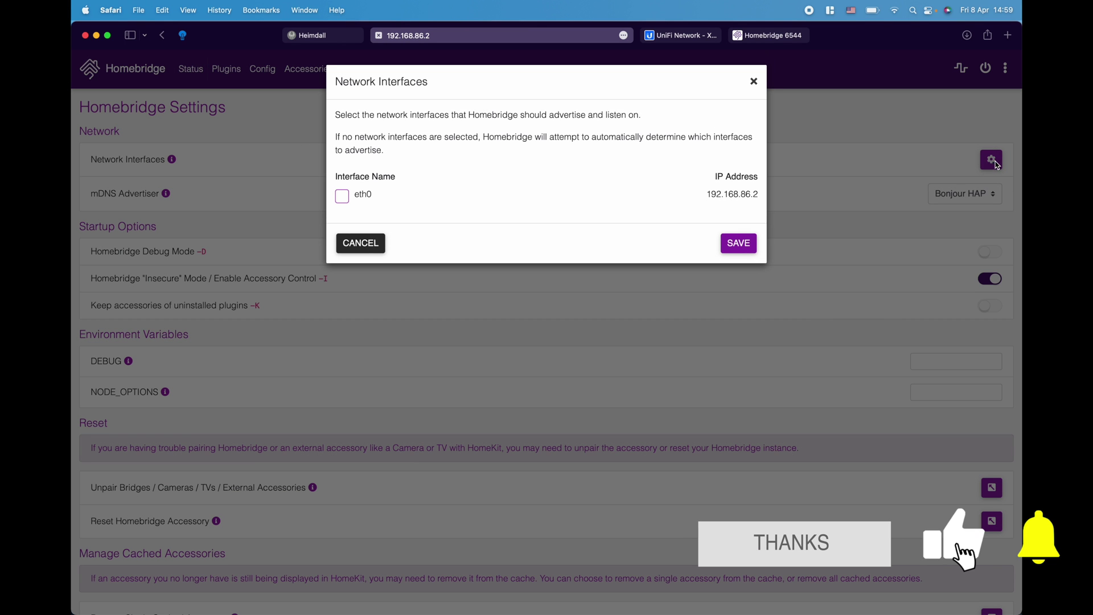
left_click(343, 198)
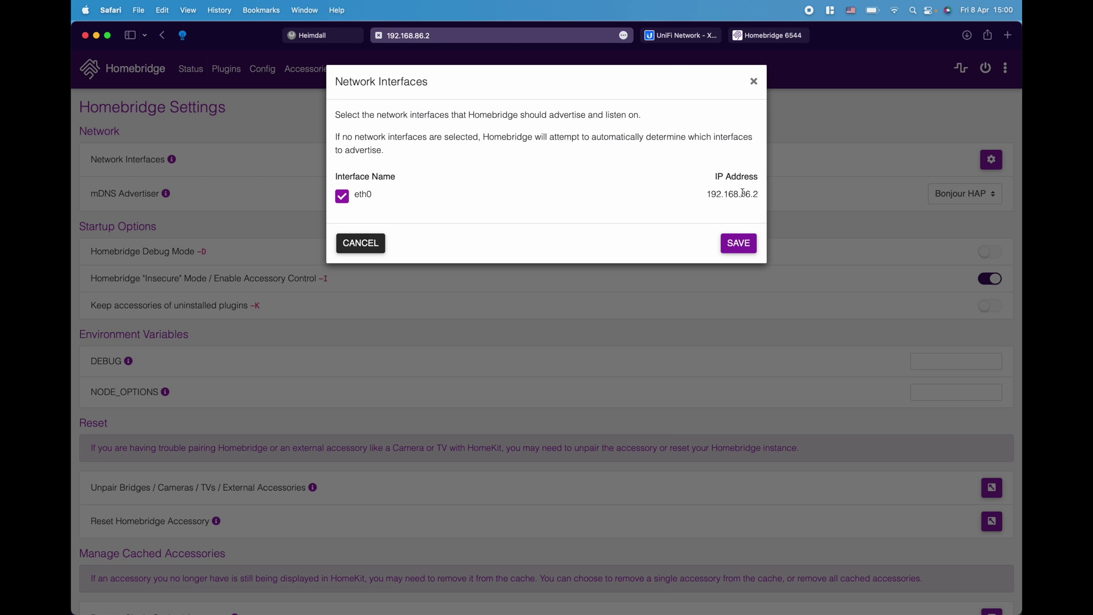
left_click(688, 38)
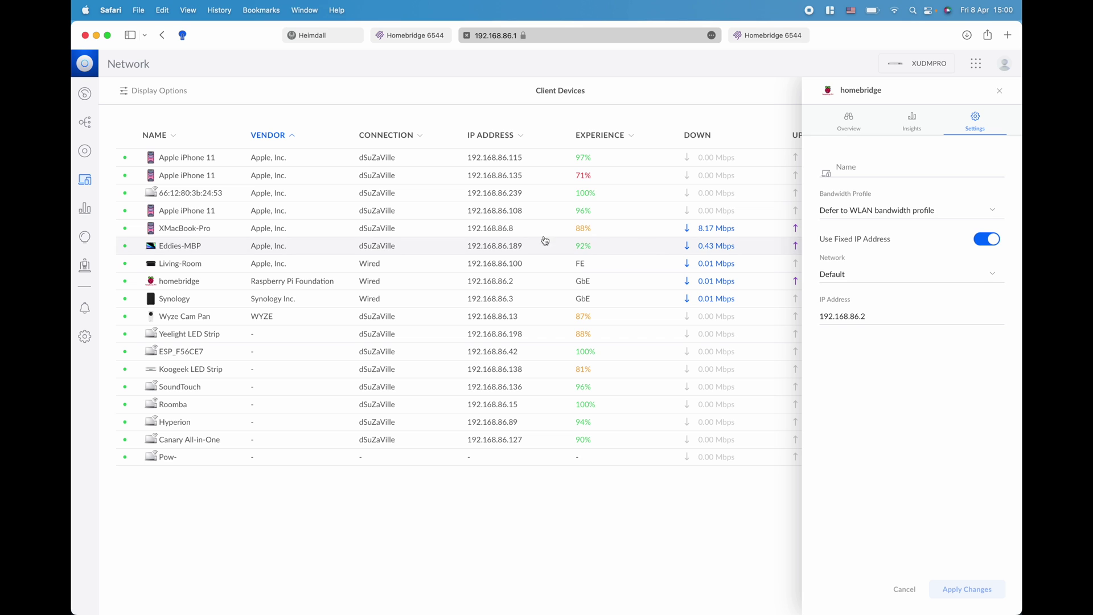
Check the homebridge client's Fixed IP 192.168.86.2 in UniFi Network, then return to Homebridge
left_click(84, 180)
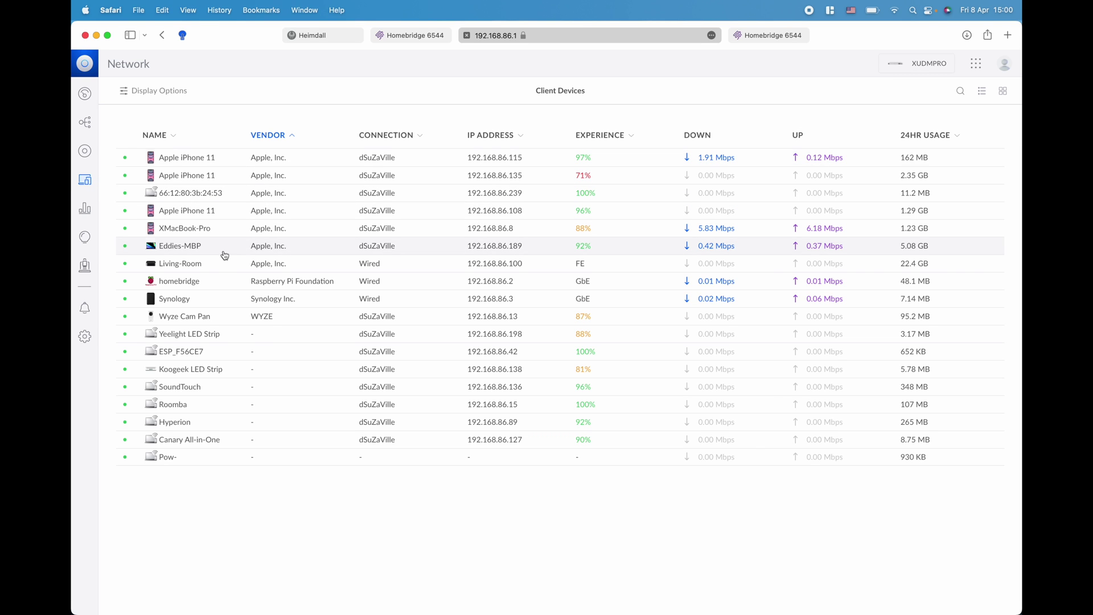
left_click(190, 281)
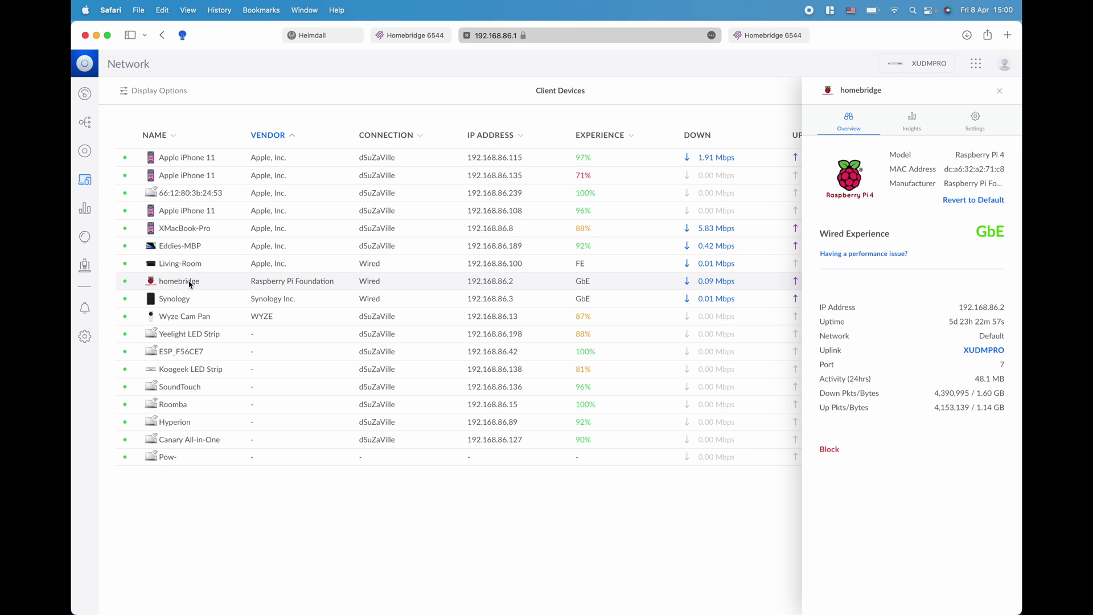
left_click(982, 124)
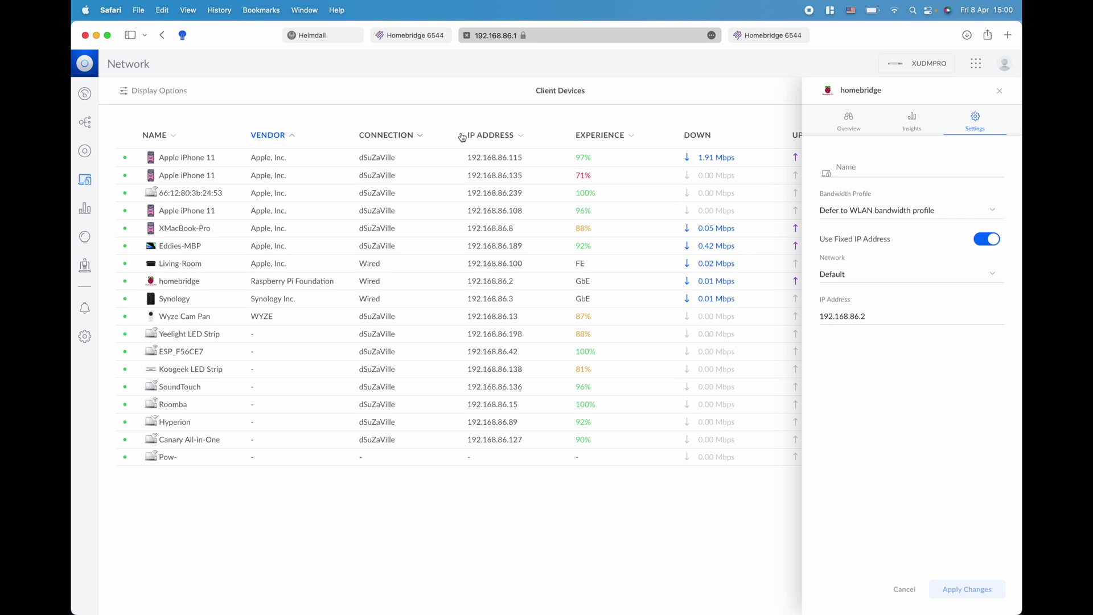
left_click(391, 35)
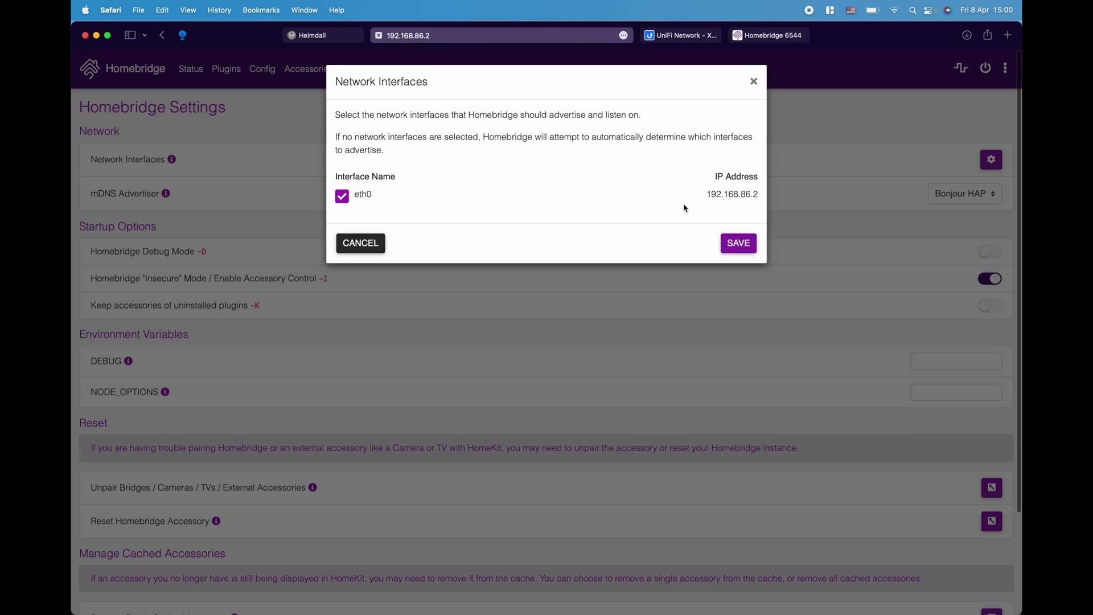
Save eth0 as the advertised interface, restart Homebridge, and reopen Homebridge Settings
left_click(739, 243)
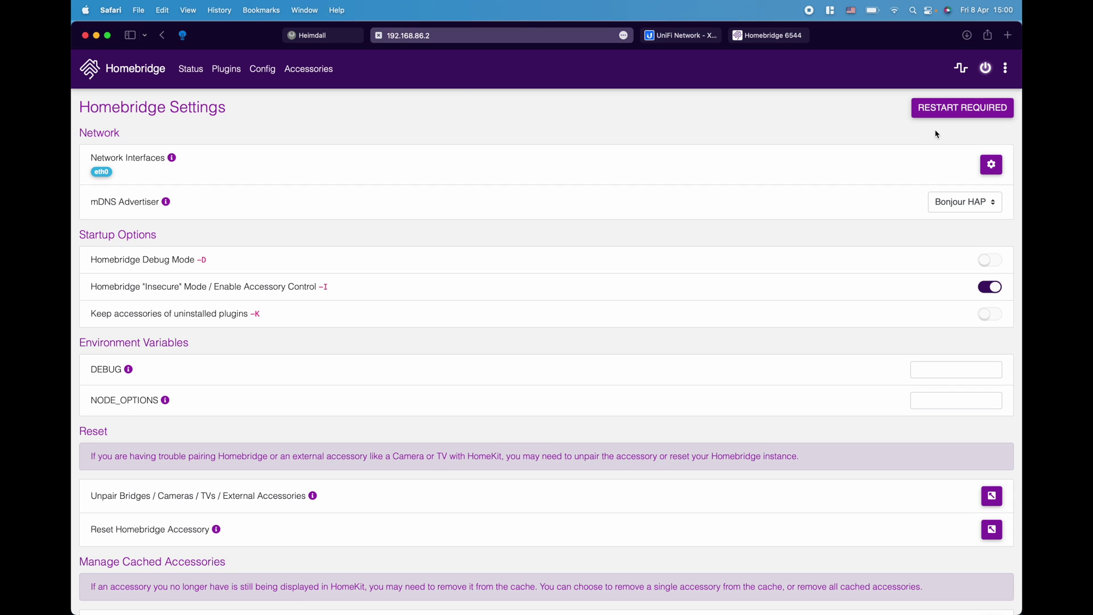
left_click(950, 115)
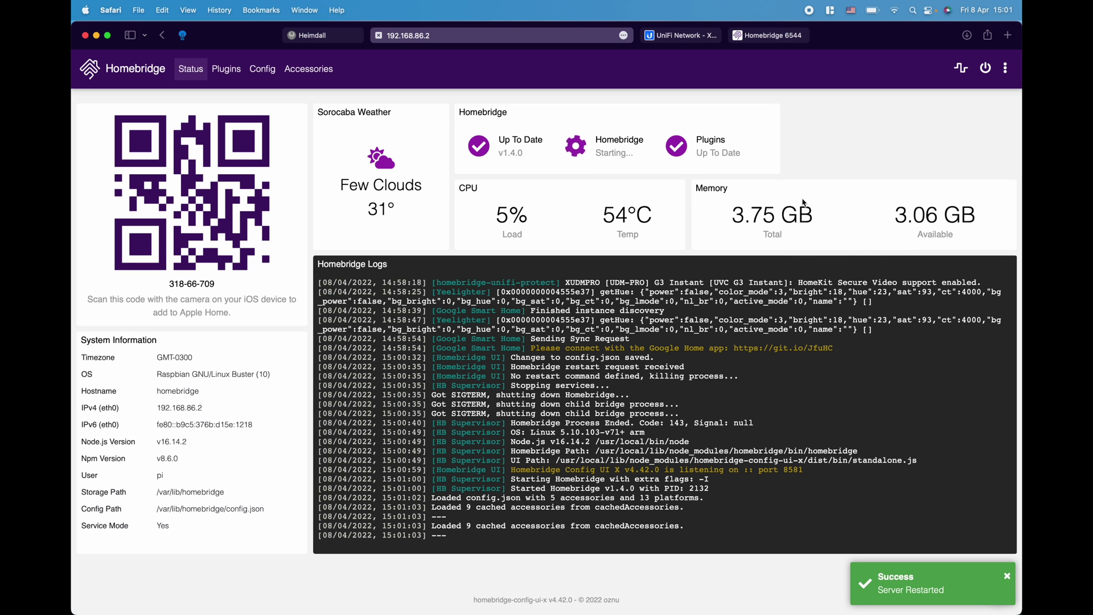
left_click(1006, 68)
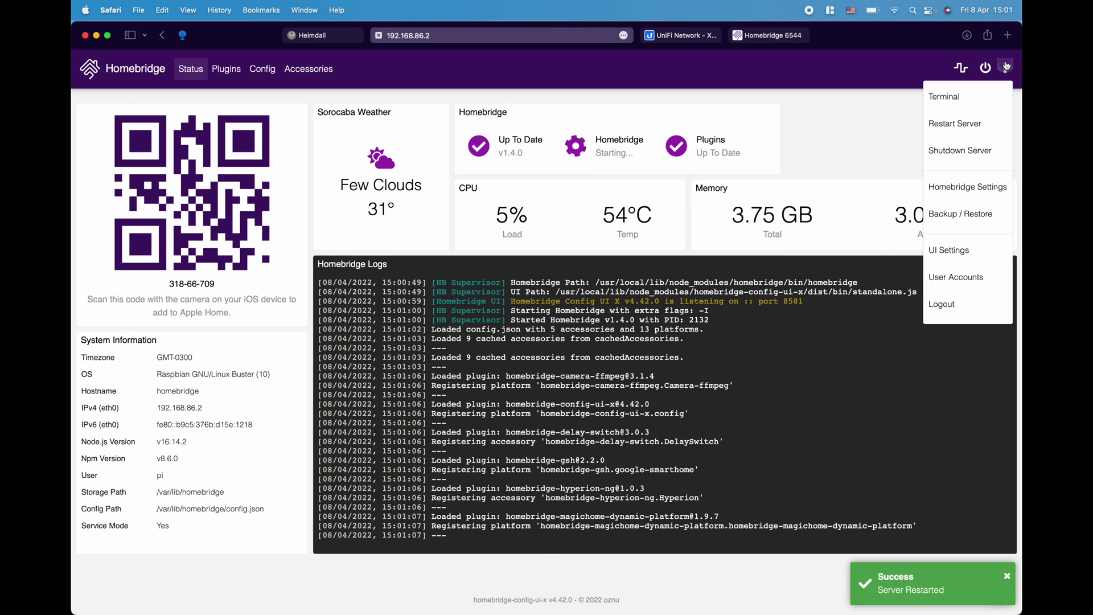
left_click(986, 184)
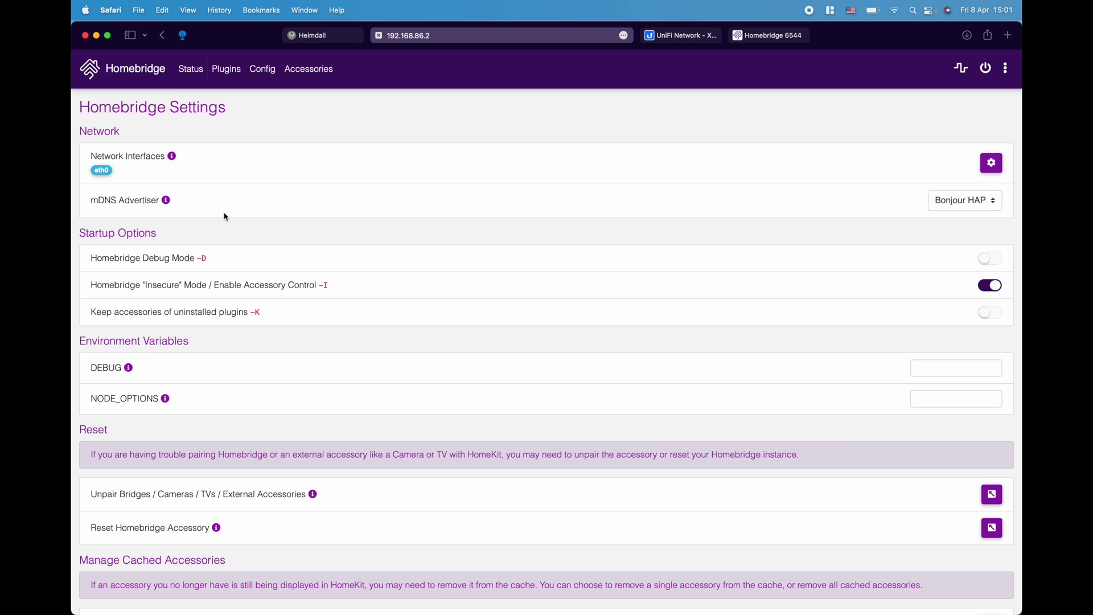
Load homebridge.local in a new Safari tab
left_click(1008, 35)
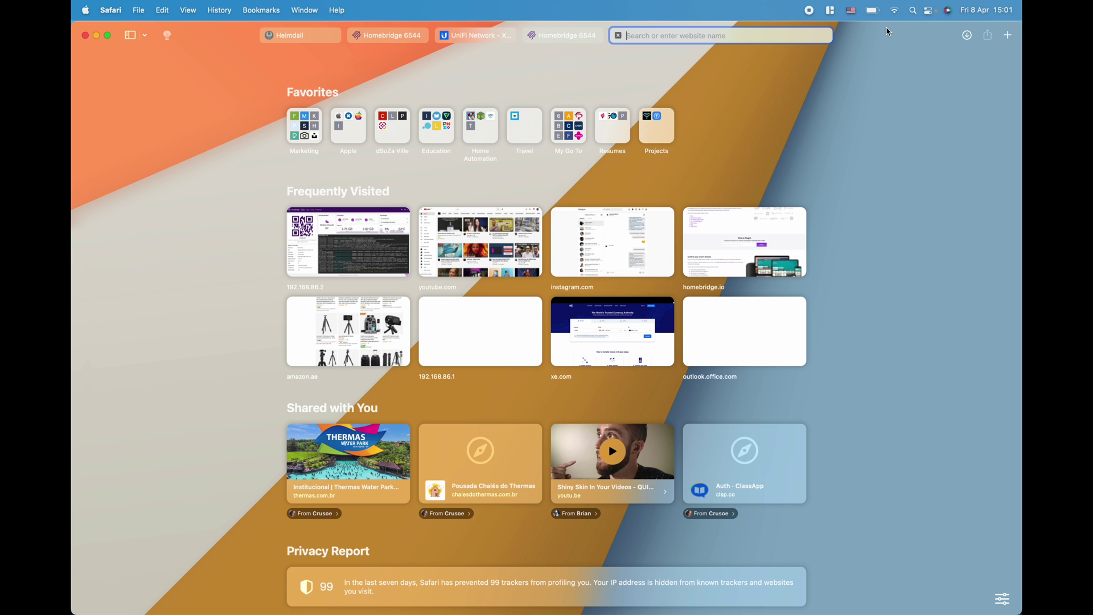
type("hom")
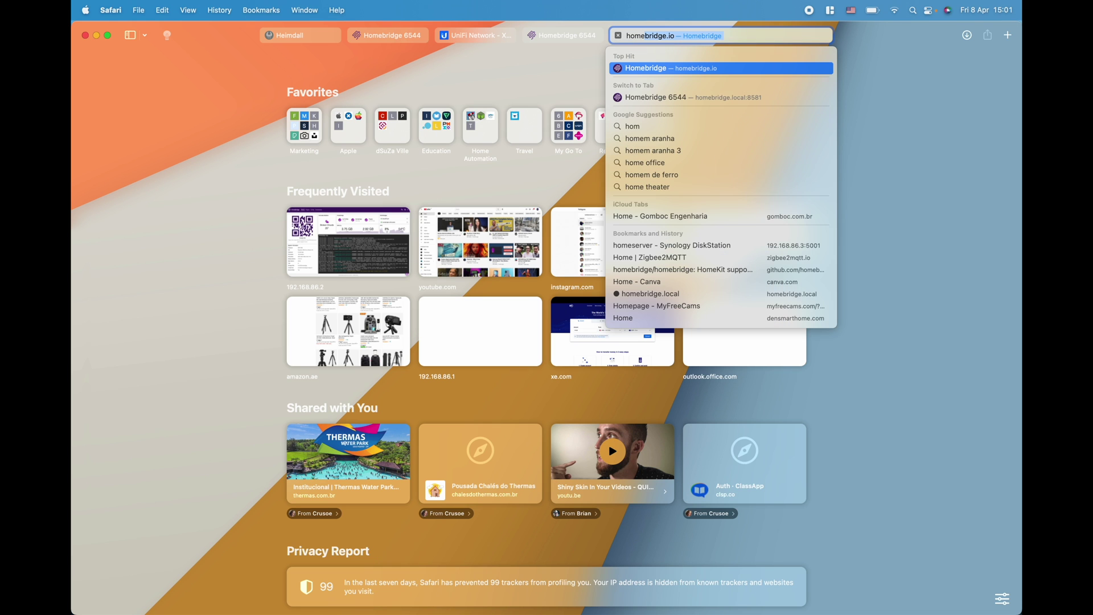
type("ebridge.local")
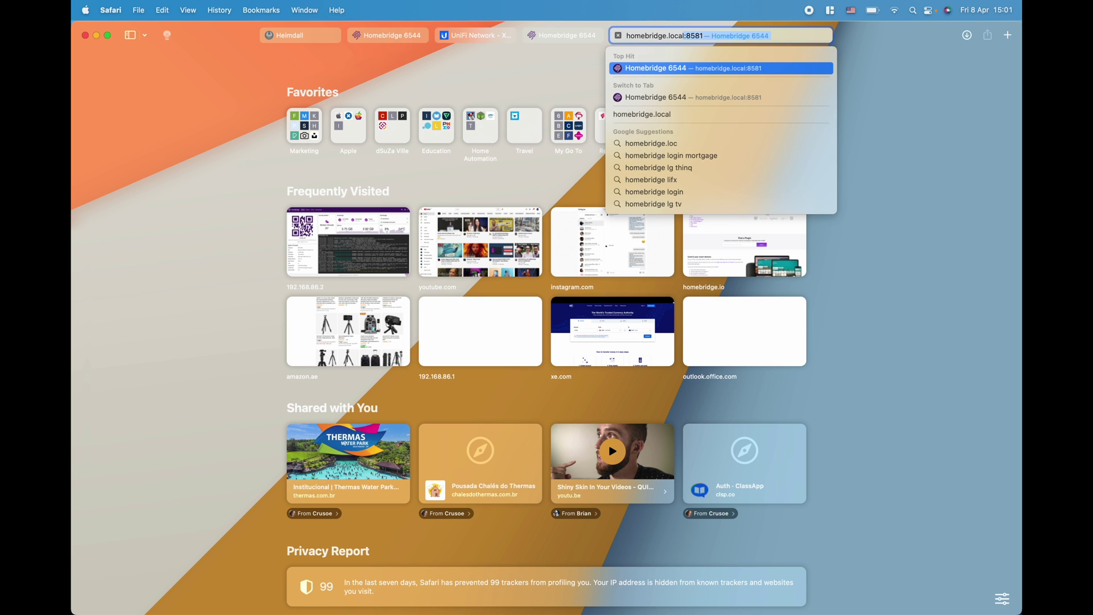
key("Return")
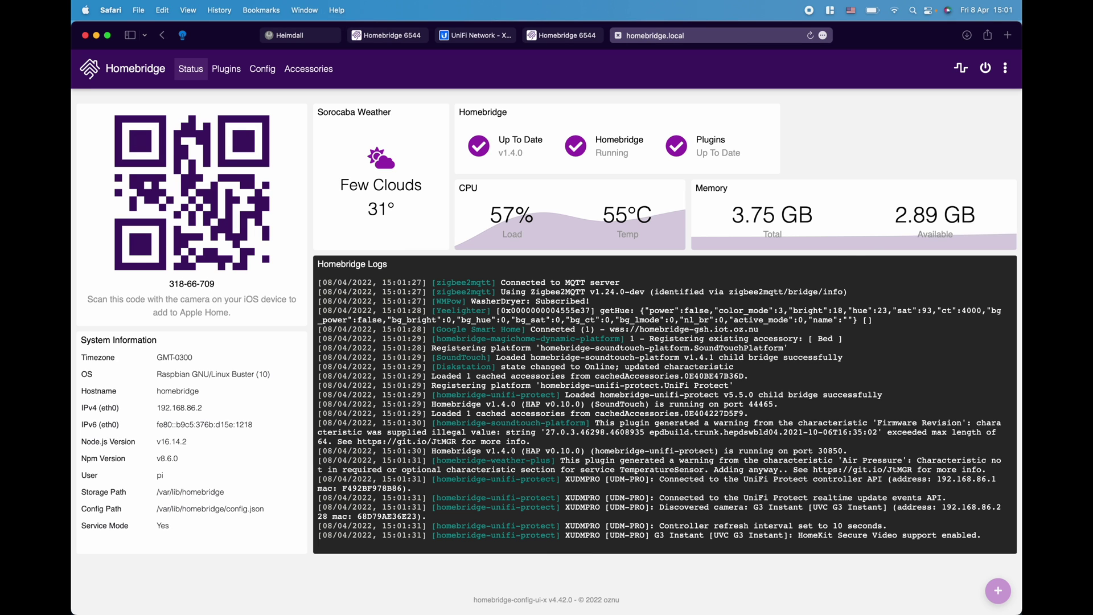
On the 192.168.86.2 settings tab, review the mDNS Advertiser options and keep Bonjour HAP
left_click(397, 36)
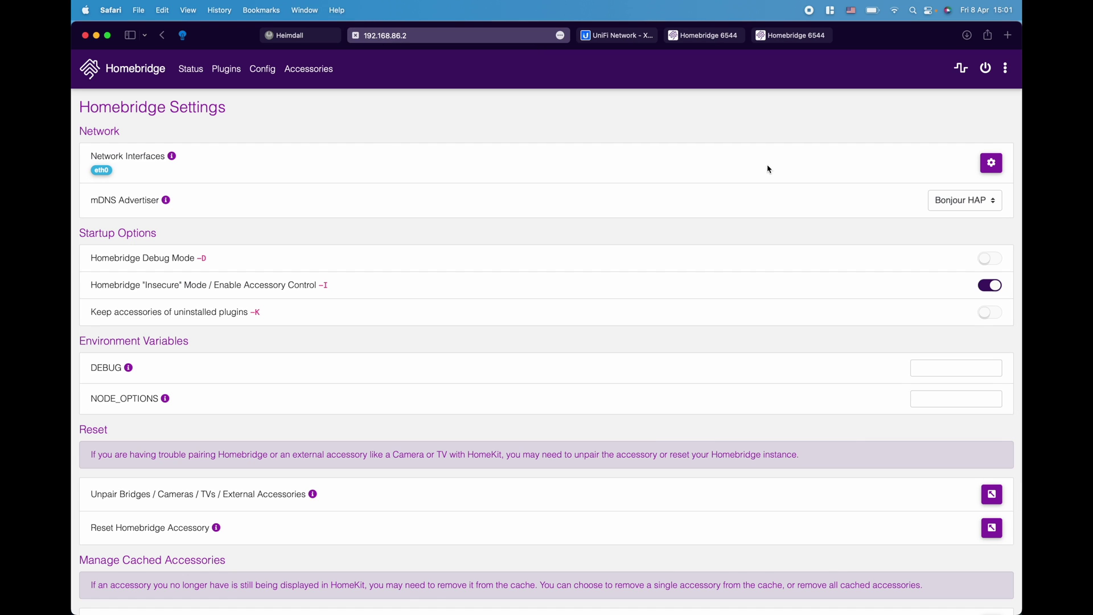
left_click(970, 201)
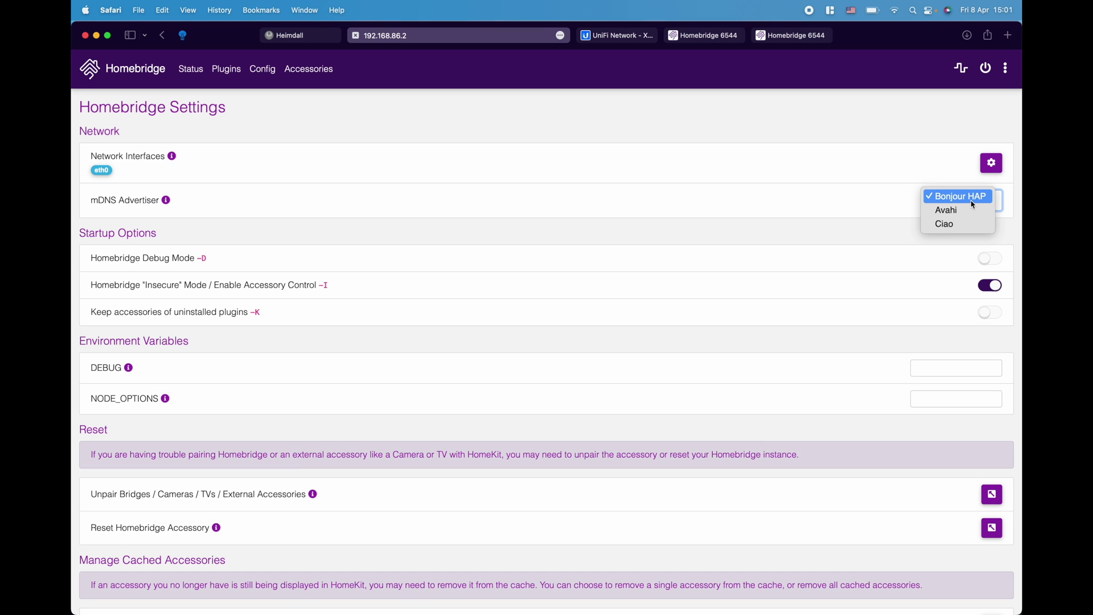
left_click(974, 204)
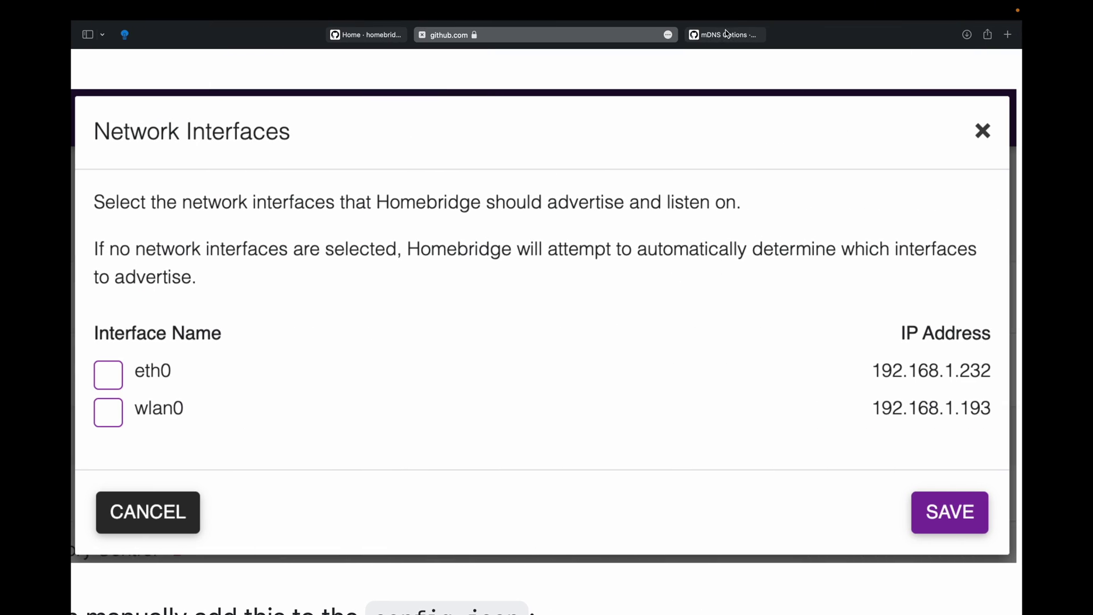
Read the GitHub mDNS Options wiki on Bonjour HAP, Ciao and Avahi, then go back to Homebridge Settings
left_click(724, 33)
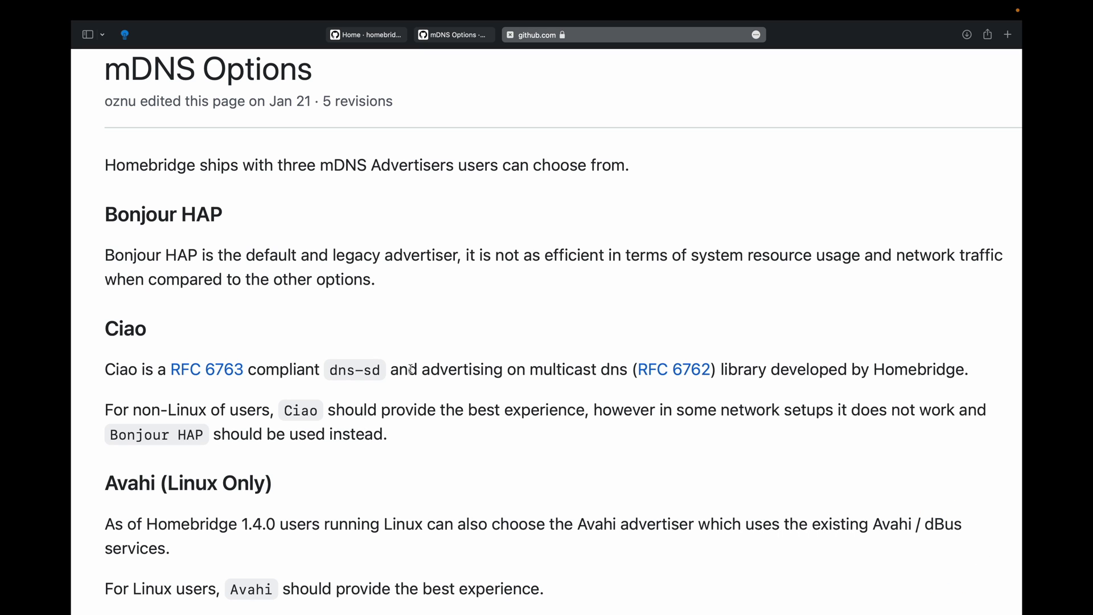
key("ctrl+Left")
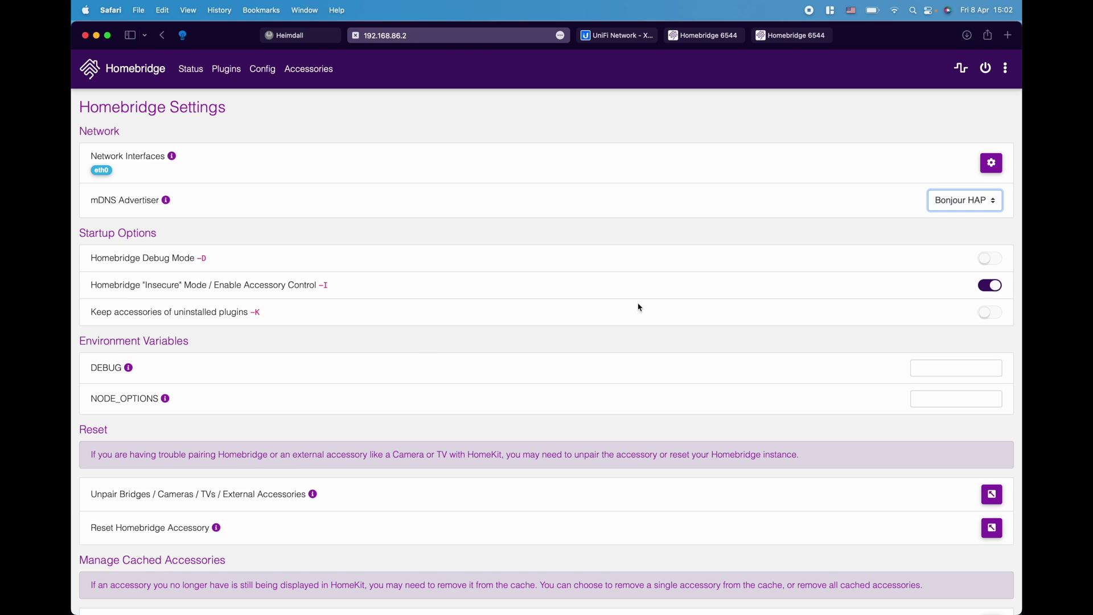
Set the mDNS Advertiser to Ciao and restart Homebridge
left_click(963, 203)
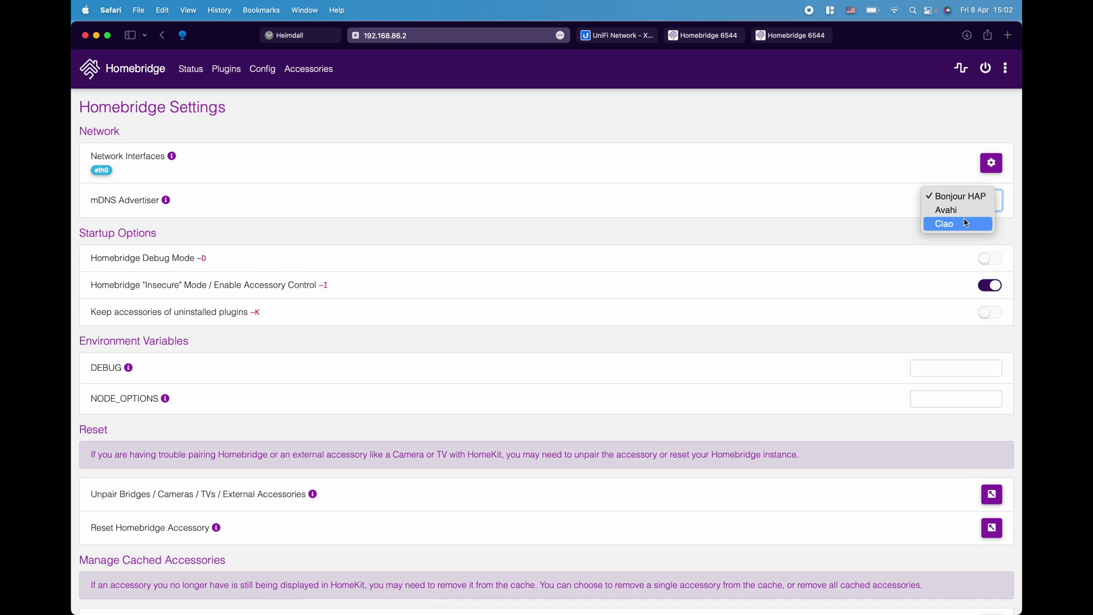
left_click(965, 220)
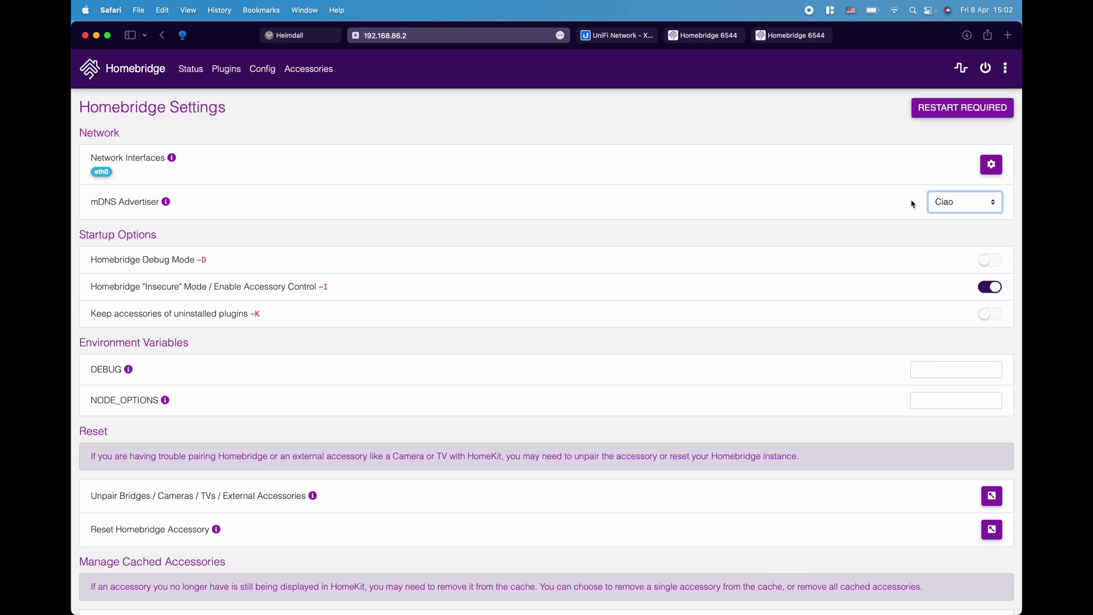
left_click(968, 111)
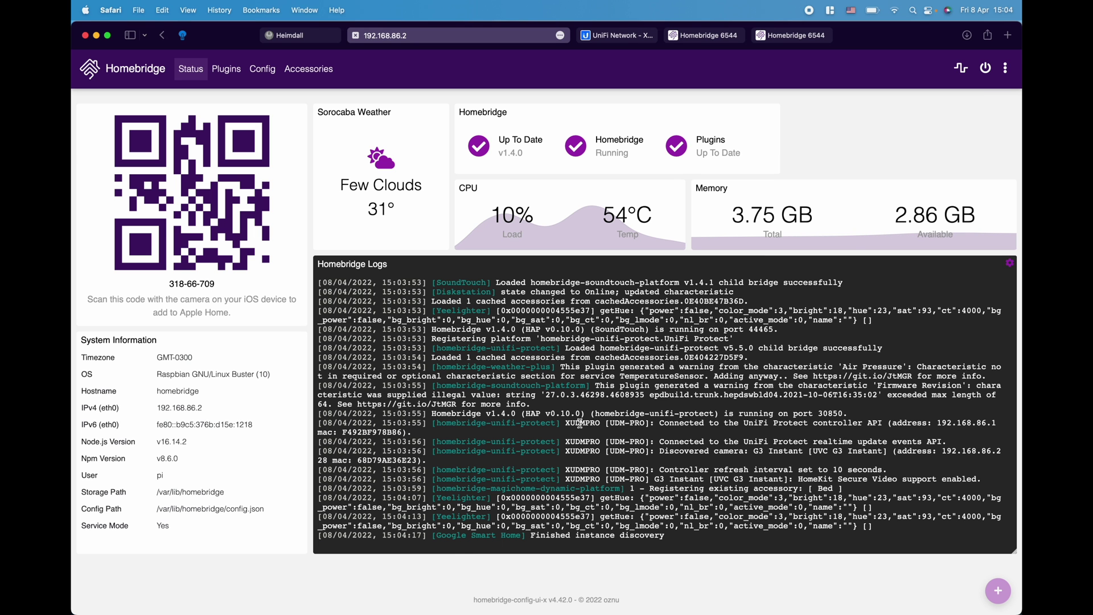
On the Plugins page, check Homebridge UI's wrench menu, then open Google Smart Home's actions menu
left_click(238, 72)
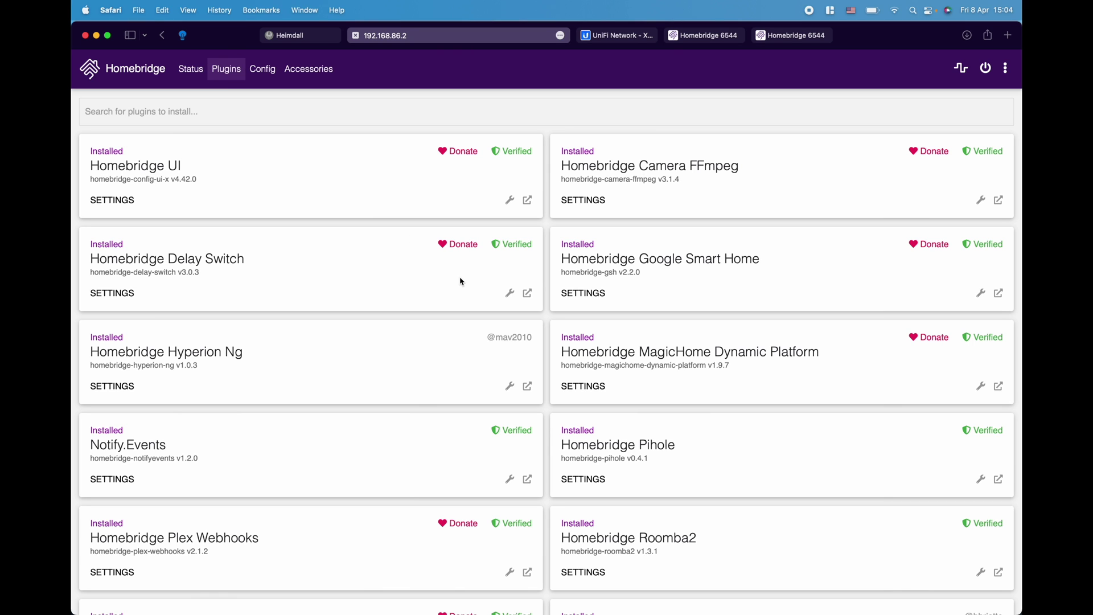
left_click(510, 202)
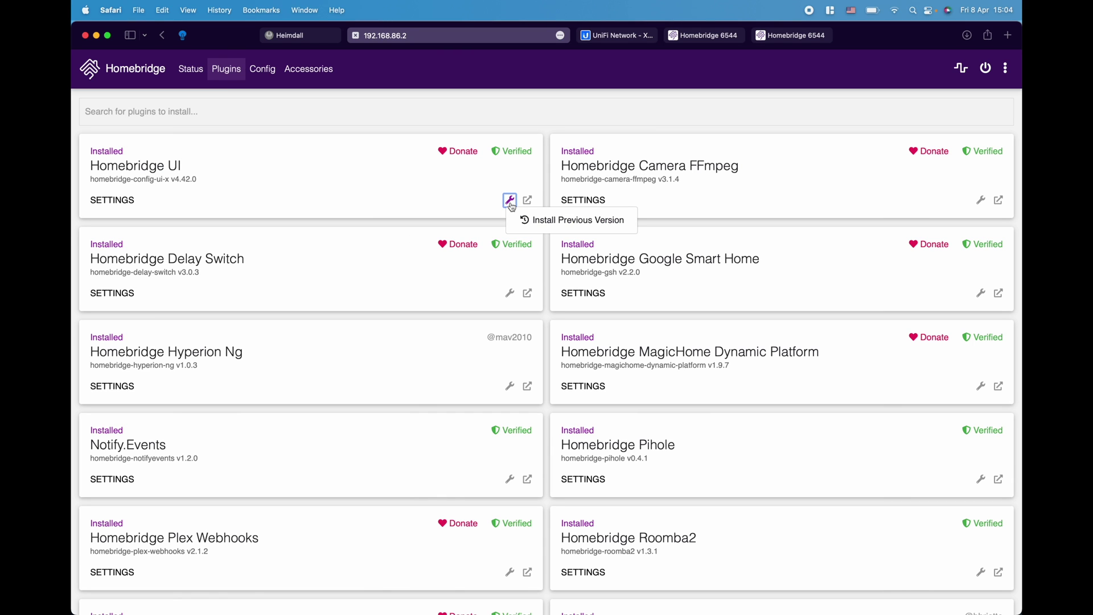
left_click(364, 192)
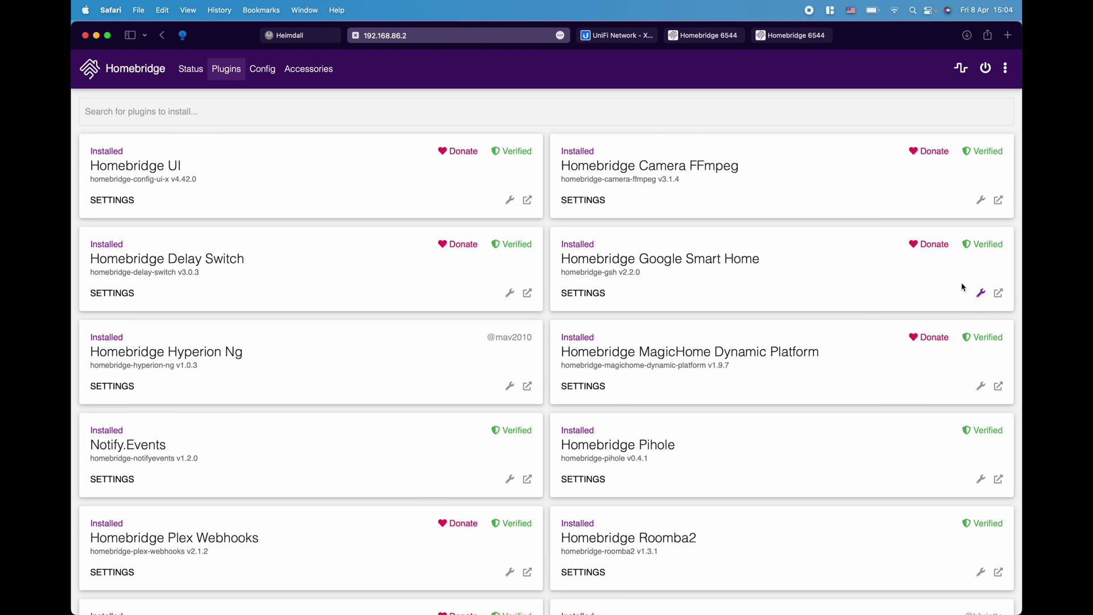
left_click(981, 293)
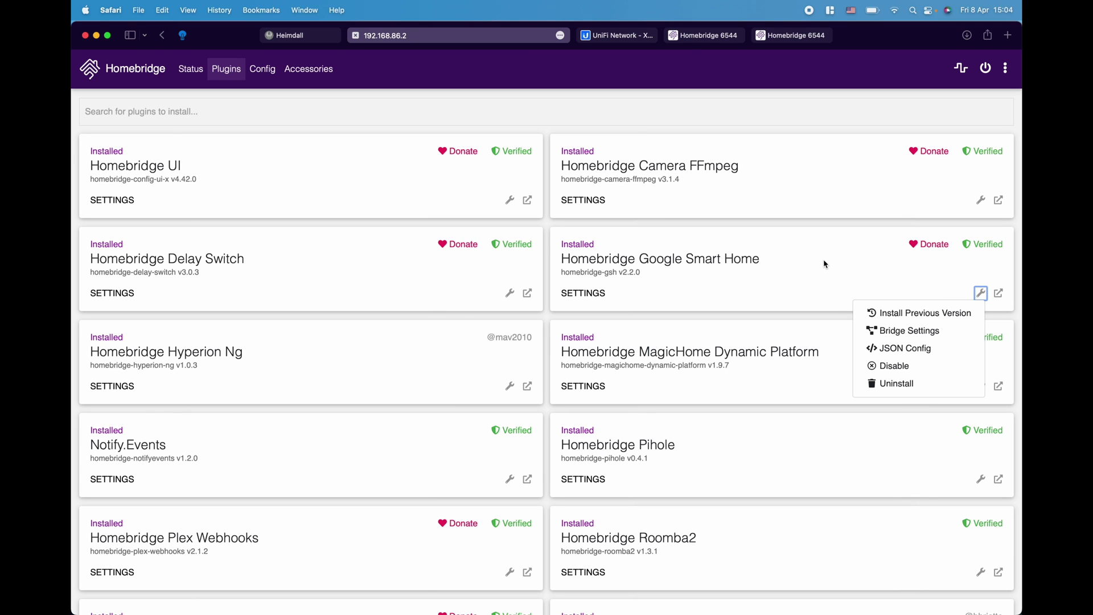
Read the GitHub child bridges wiki on benefits, 20-30 MB RAM per bridge, and Ciao's CPU savings
left_click(317, 192)
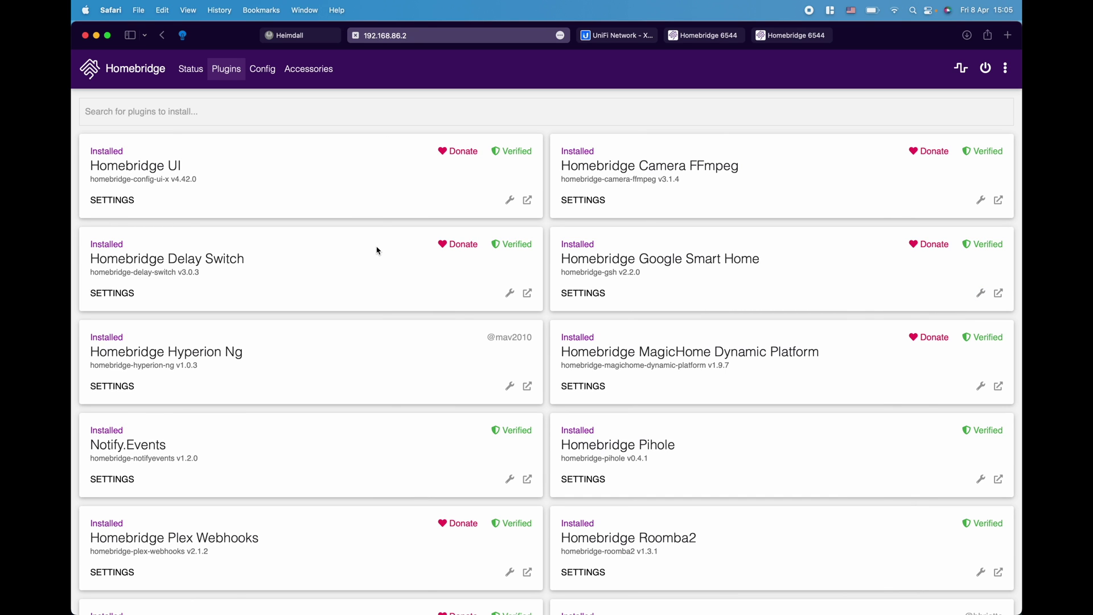
key("ctrl+Right")
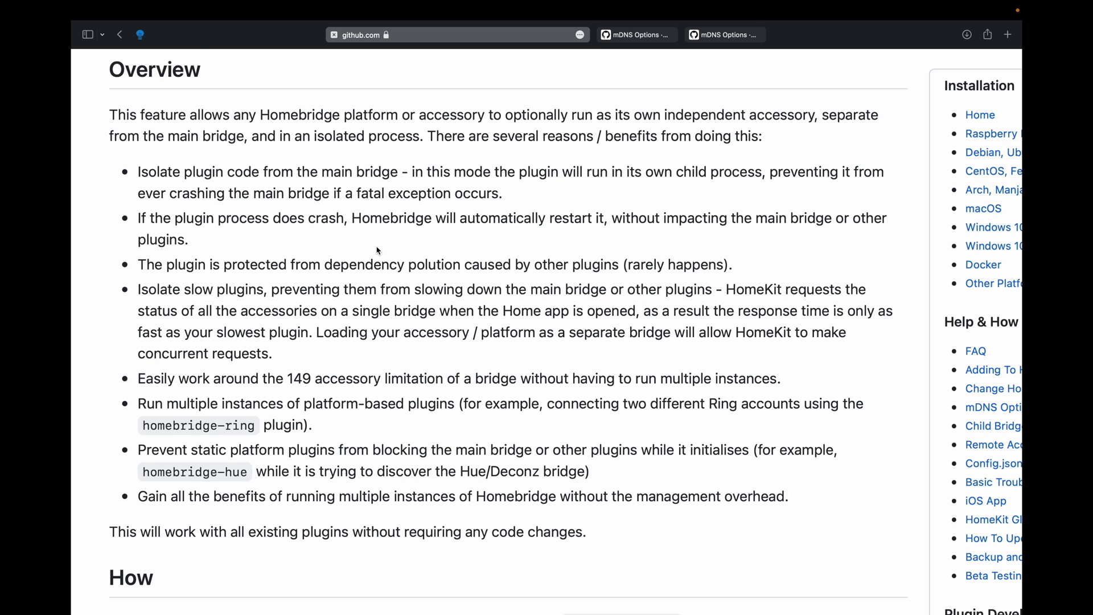
scroll(378, 250, "down", 2)
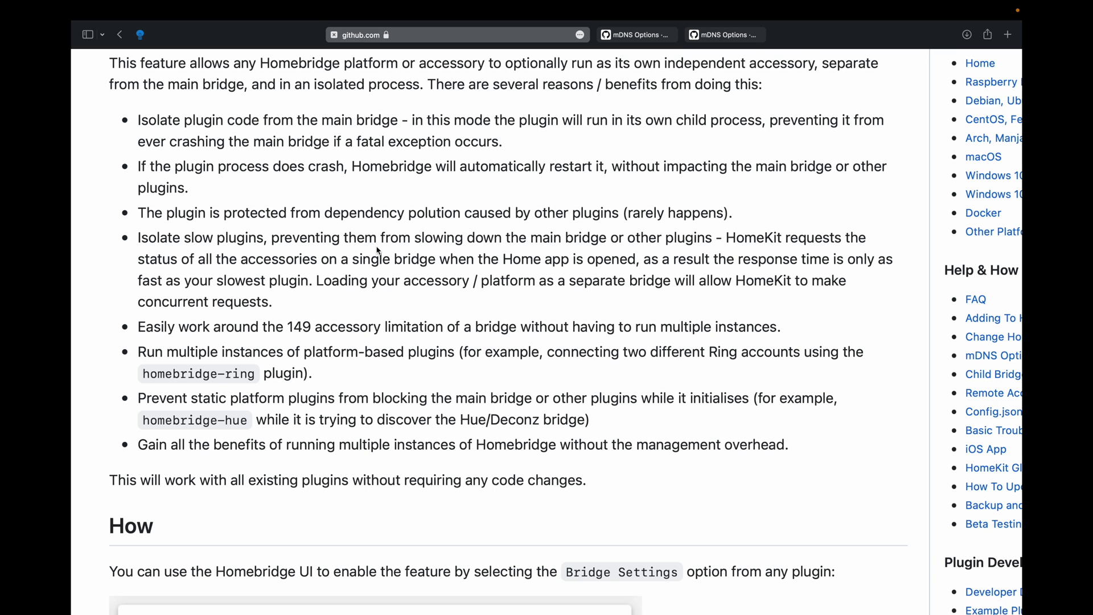
scroll(379, 251, "down", 3)
scroll(379, 251, "up", 2)
scroll(379, 250, "up", 1)
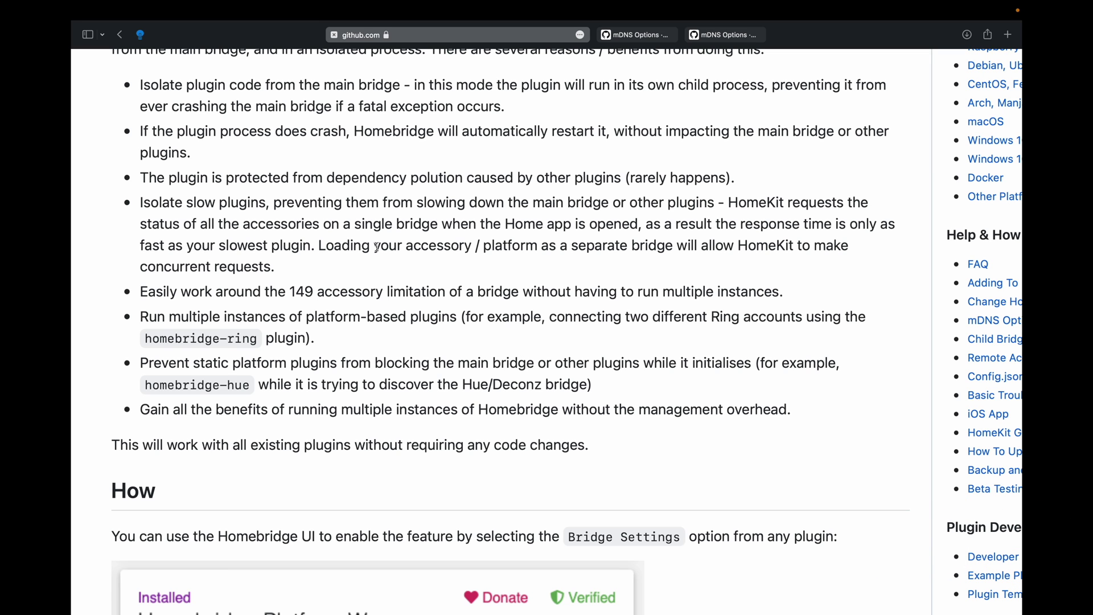
scroll(377, 247, "down", 20)
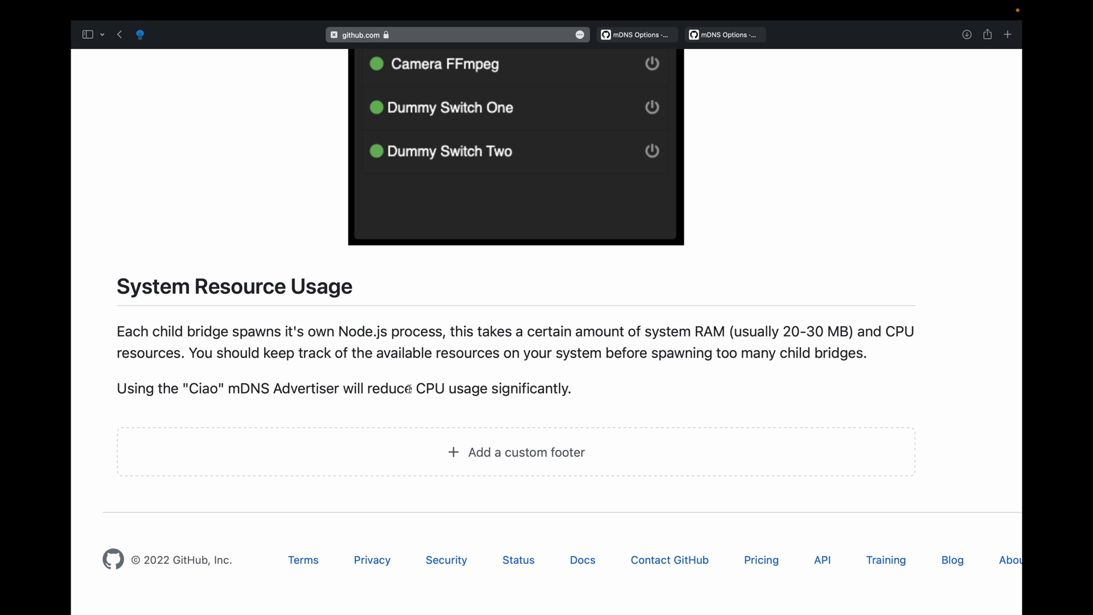
Review Hyperion Ng's child bridge settings, toggling TV Backlight, then cancel without saving
key("ctrl+Left")
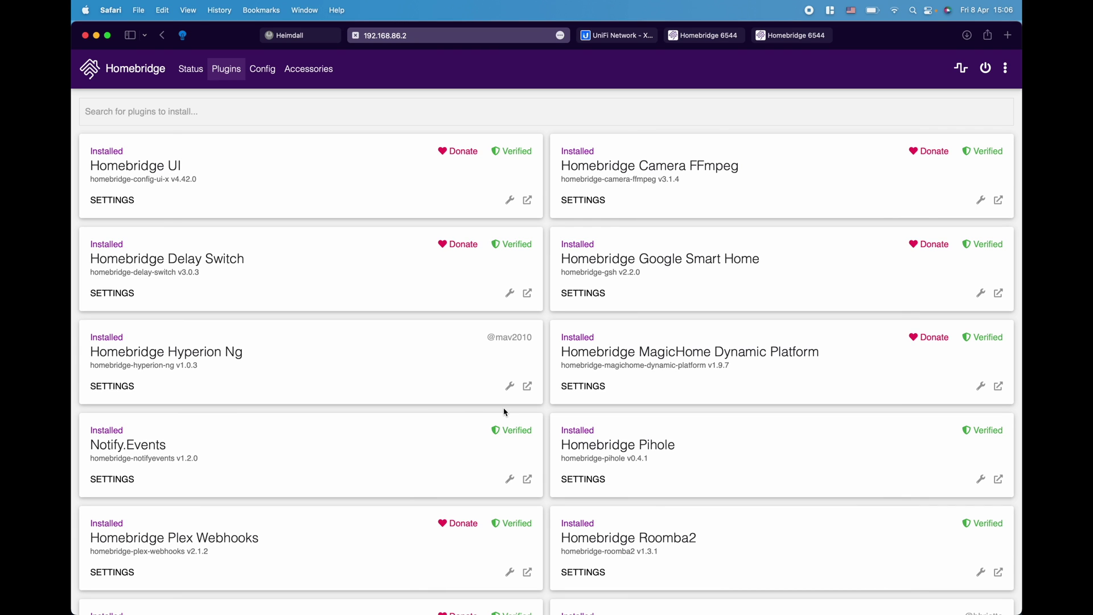
left_click(511, 387)
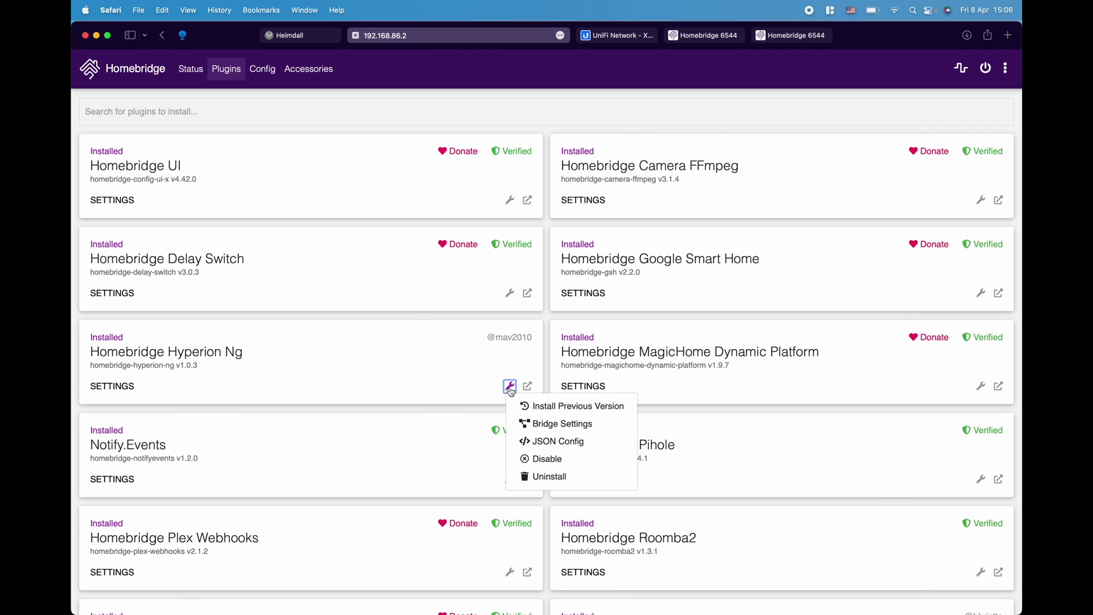
left_click(567, 426)
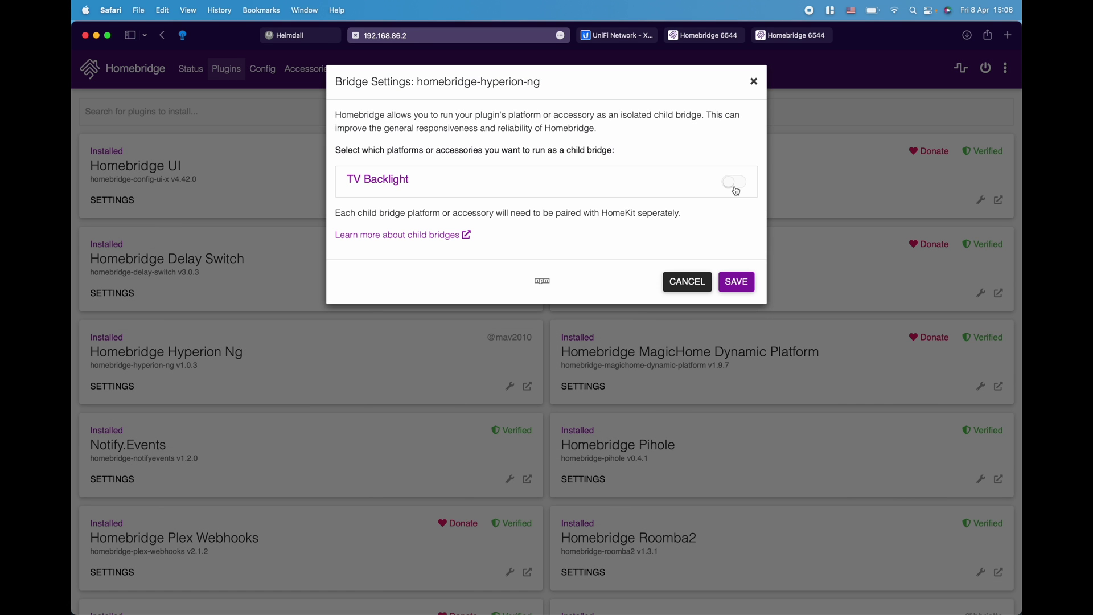
left_click(735, 182)
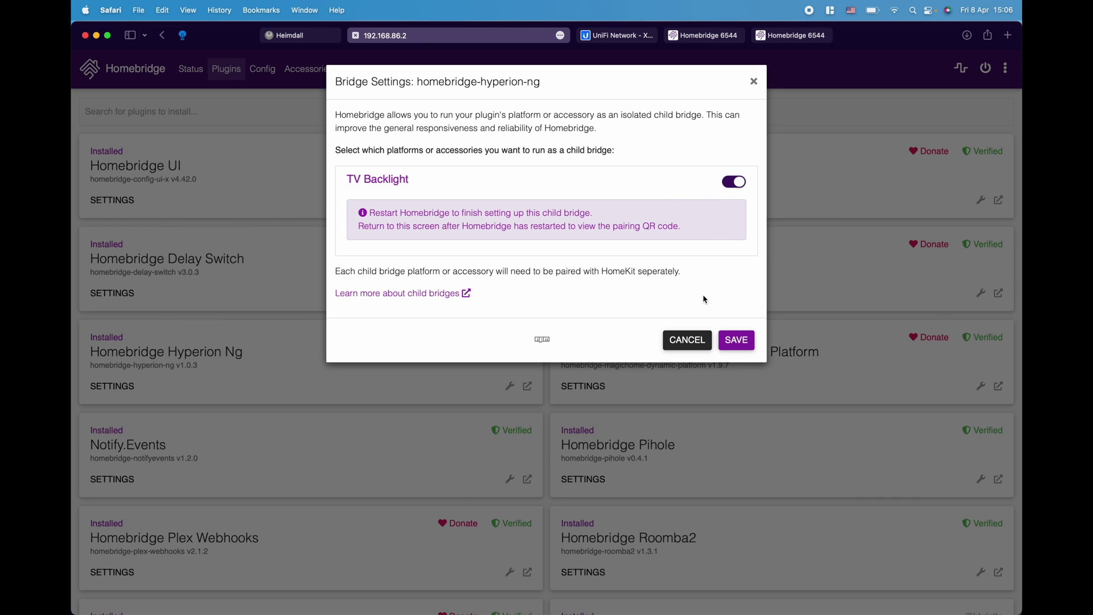
left_click(691, 341)
Review UniFi Protect's child bridge settings and cancel them unchanged
scroll(822, 373, "down", 5)
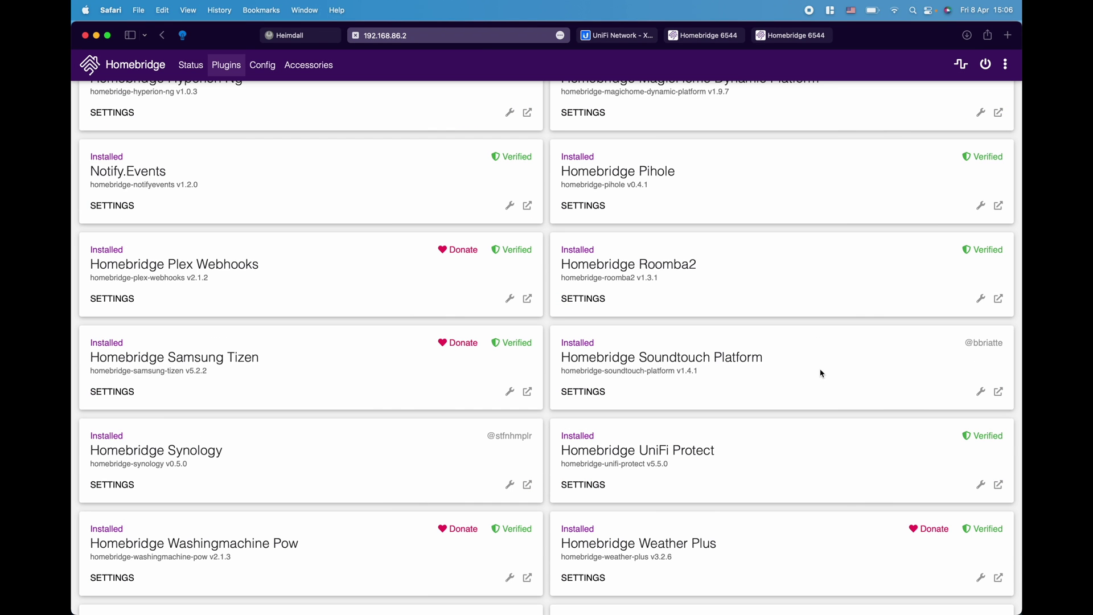
left_click(981, 485)
left_click(938, 523)
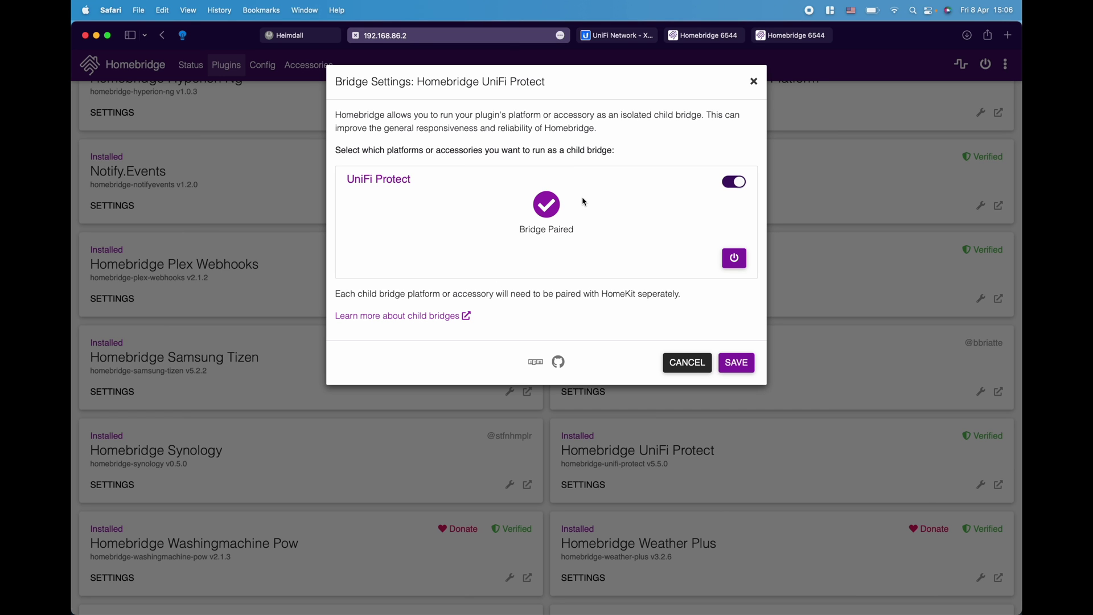
left_click(687, 363)
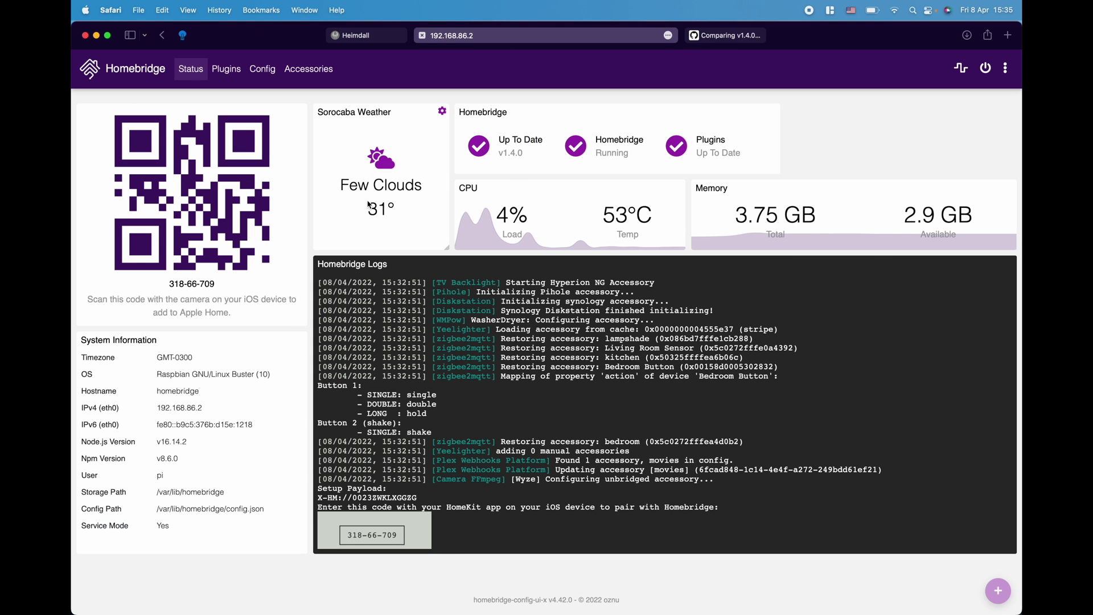
Add a Child Bridges widget to the top row, with Memory beside CPU and Logs below
left_click(1000, 590)
left_click(492, 165)
scroll(228, 427, "up", 3)
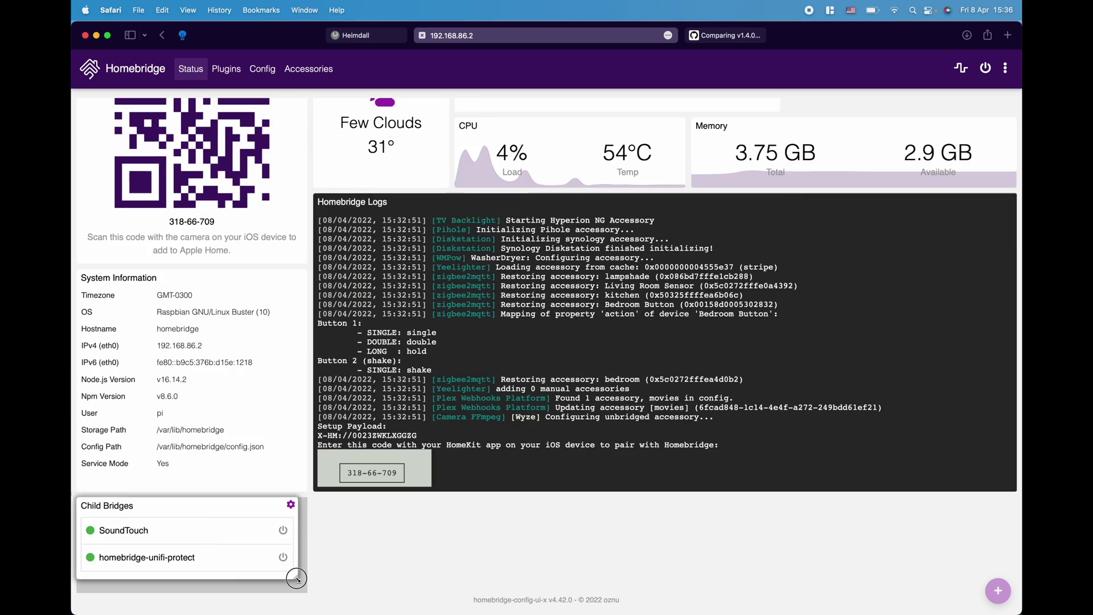
left_click_drag(192, 570, 900, 137)
left_click_drag(866, 339, 866, 196)
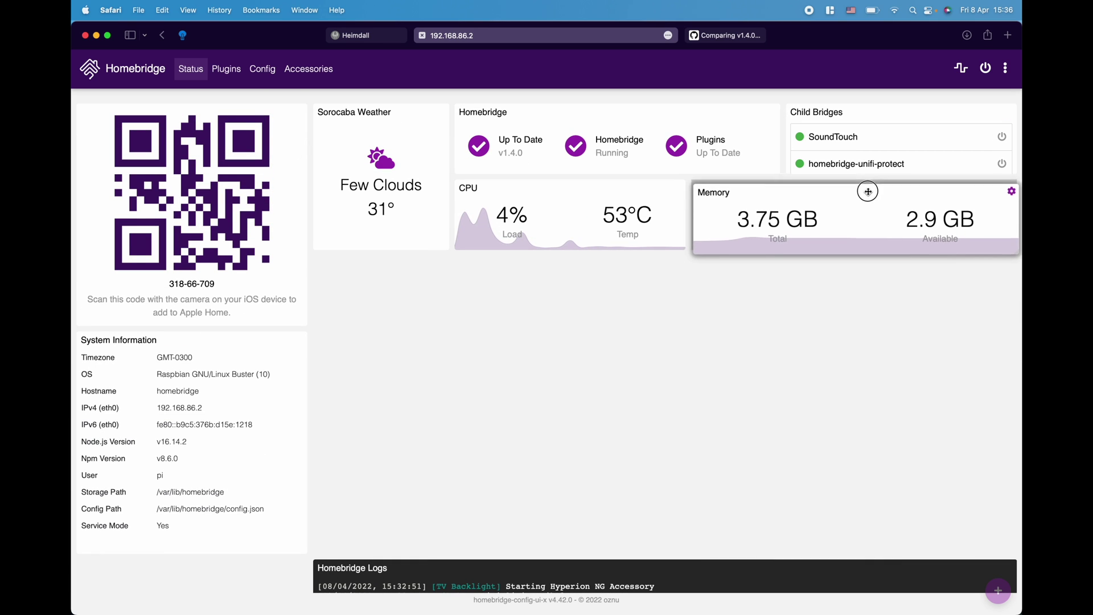
left_click_drag(741, 569, 740, 267)
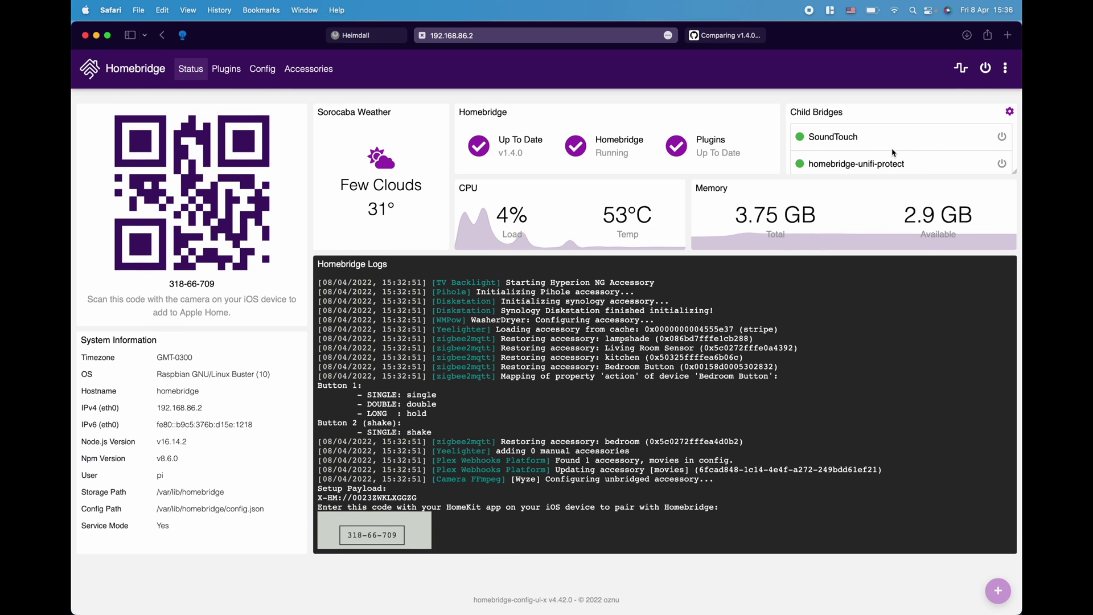
Restart the SoundTouch child bridge from the Child Bridges widget
left_click(1002, 136)
scroll(769, 341, "down", 10)
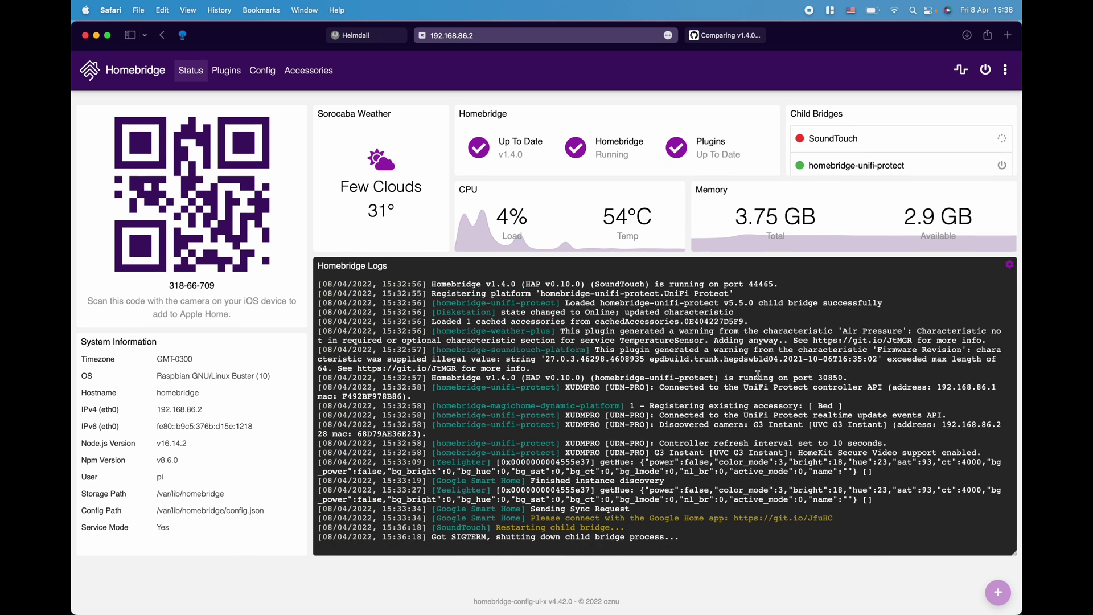
right_click(757, 374)
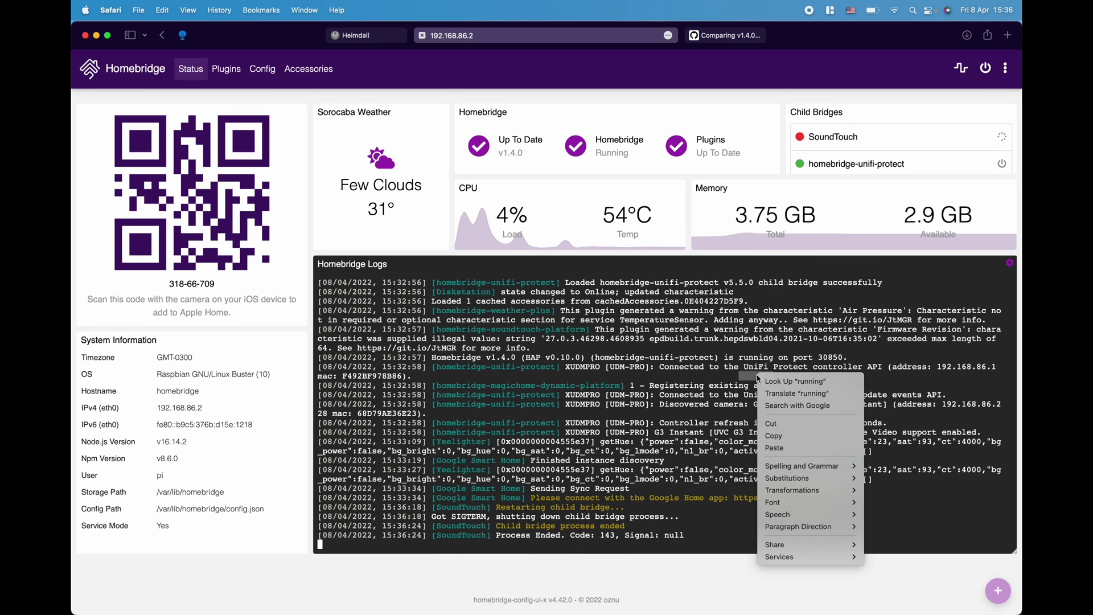
left_click(565, 530)
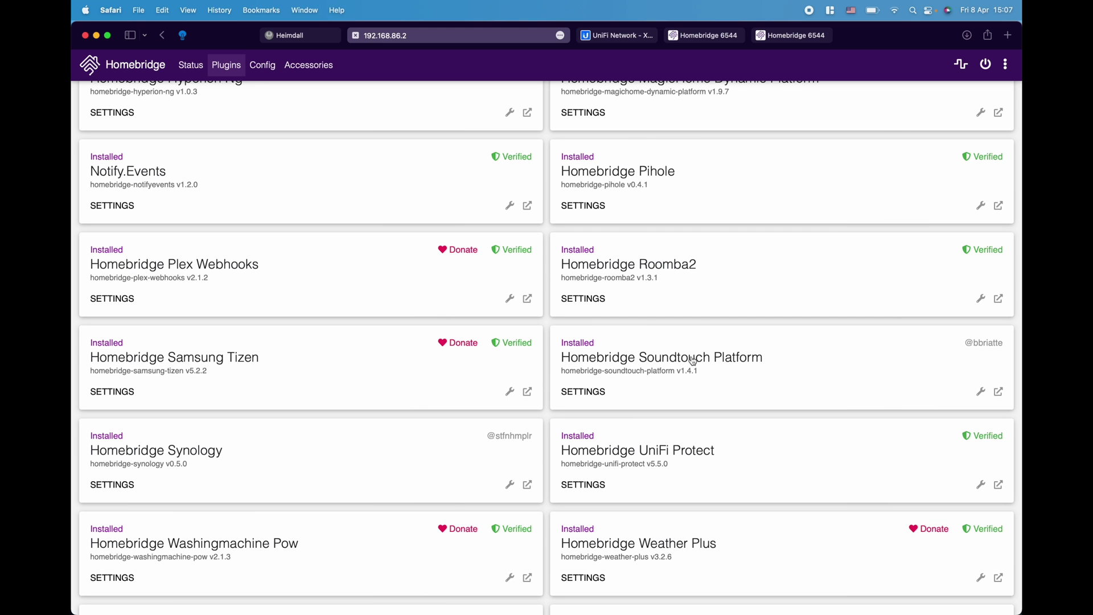
Switch to the Homebridge 6544 page and view UI Settings (port 8581, Celsius), then cancel
left_click(304, 36)
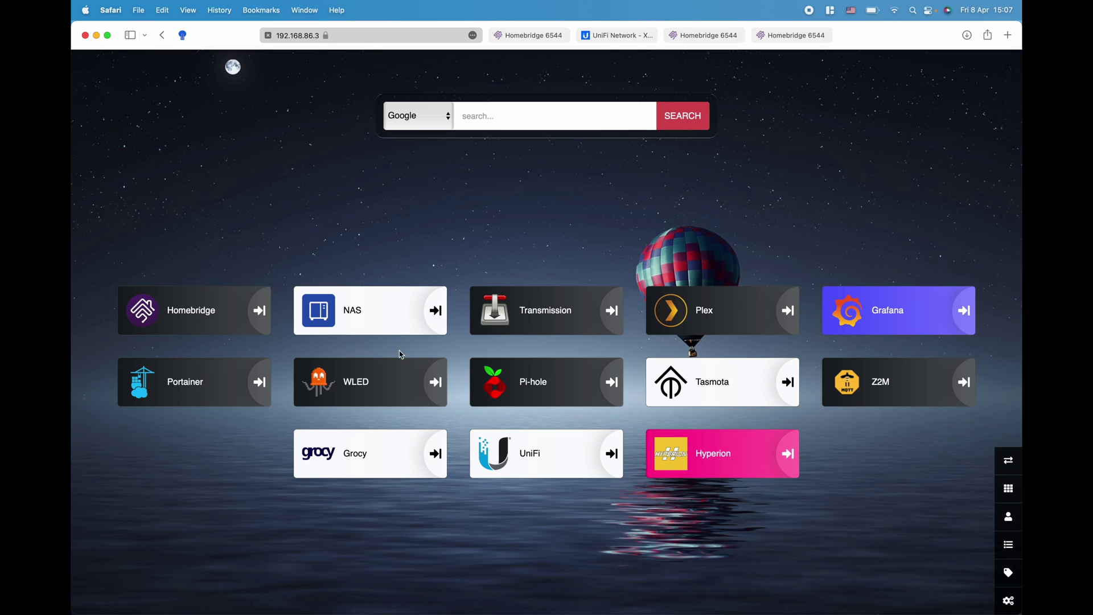
left_click(546, 37)
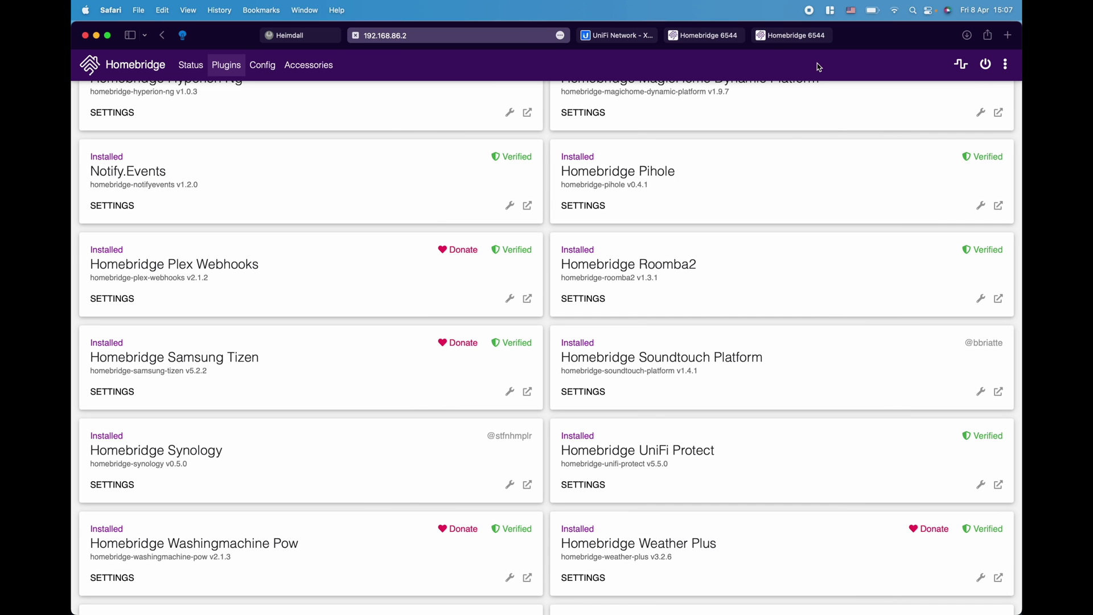
left_click(1005, 64)
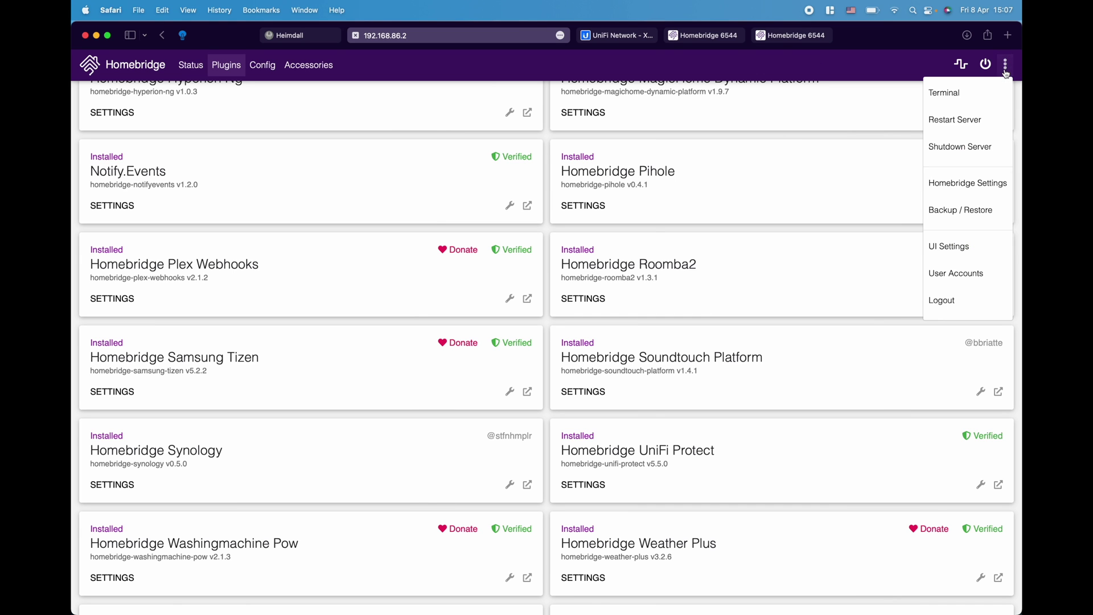
left_click(979, 252)
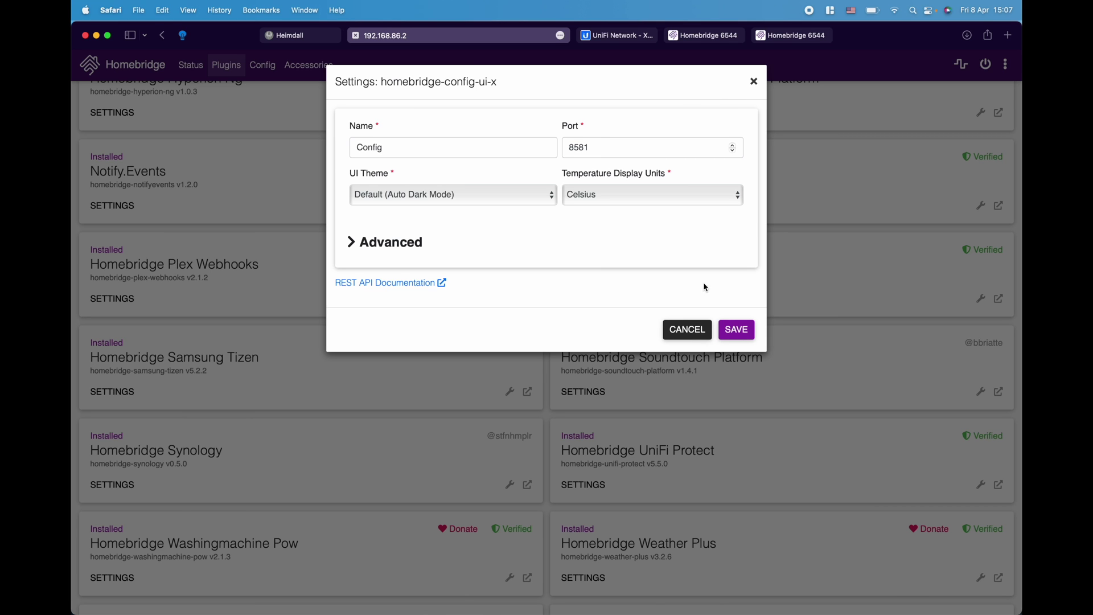
left_click(688, 331)
Launch Terminal and run sudo nano ~/.homebridge/config.json on the Pi
key("super+space")
type("termina")
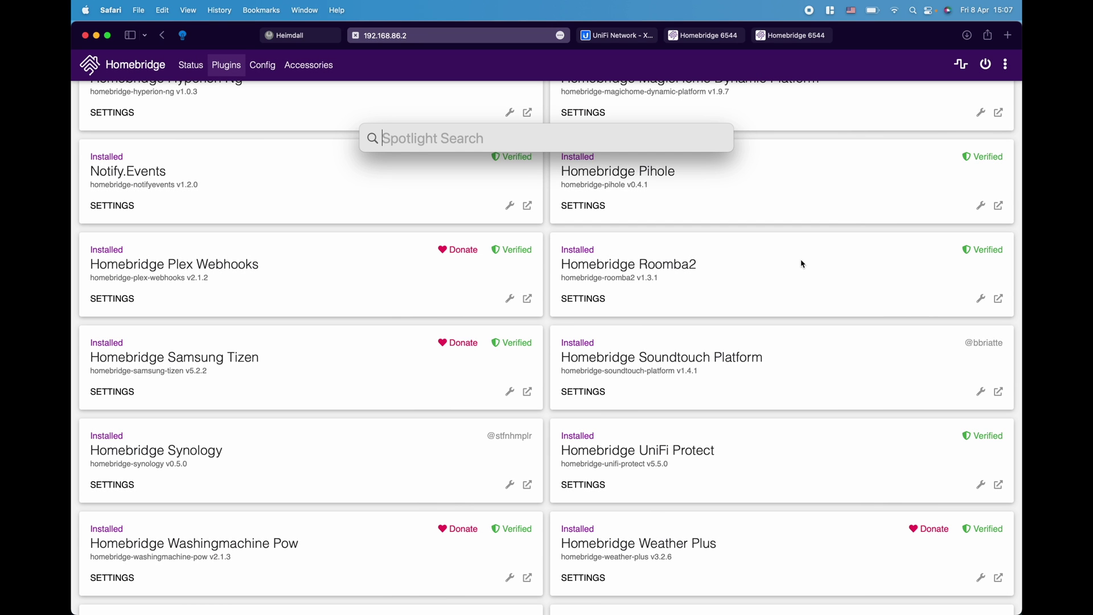
key("Return")
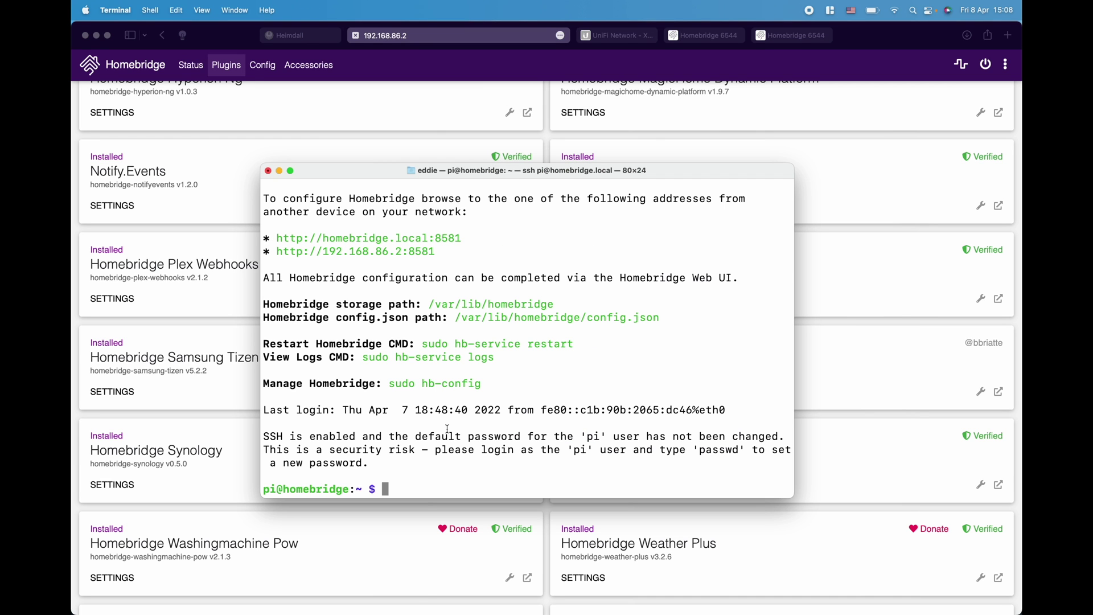
type("sudo nano ~/.homebridge/config.json")
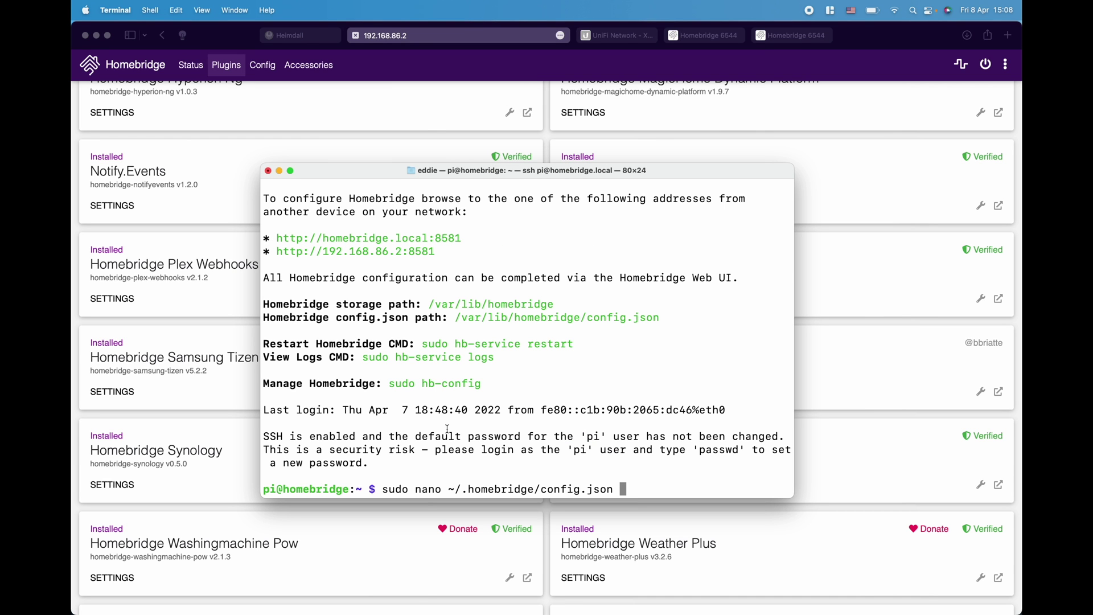
key("BackSpace")
key("Return")
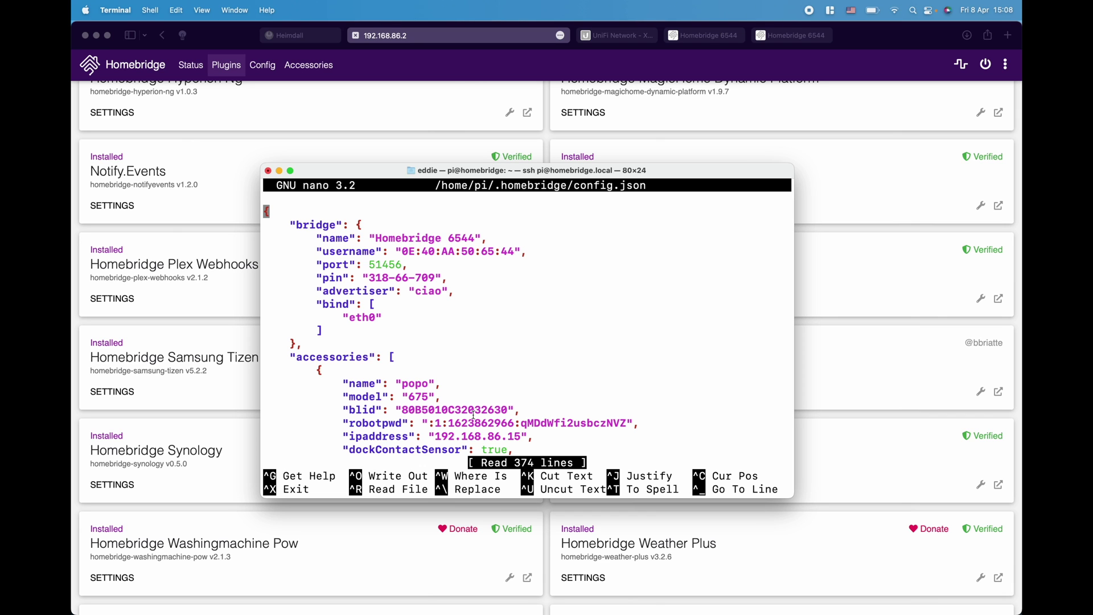
Move through config.json past the Pihole and Diskstation entries to the 8581 port line
key("Down")
key("Down")
key("Down")
key("Down")
key("Down")
key("Down")
key("Down")
key("Down")
key("Down")
key("Down")
key("Down")
key("Down")
key("Down")
key("Down")
key("Down")
key("Down")
key("Down")
key("Down")
key("Down")
key("Down")
key("Down")
key("Down")
key("Down")
key("Down")
key("Down")
key("Down")
key("Down")
key("Down")
key("Down")
key("Down")
key("Down")
key("Down")
key("Down")
key("Down")
key("Down")
key("Down")
key("Down")
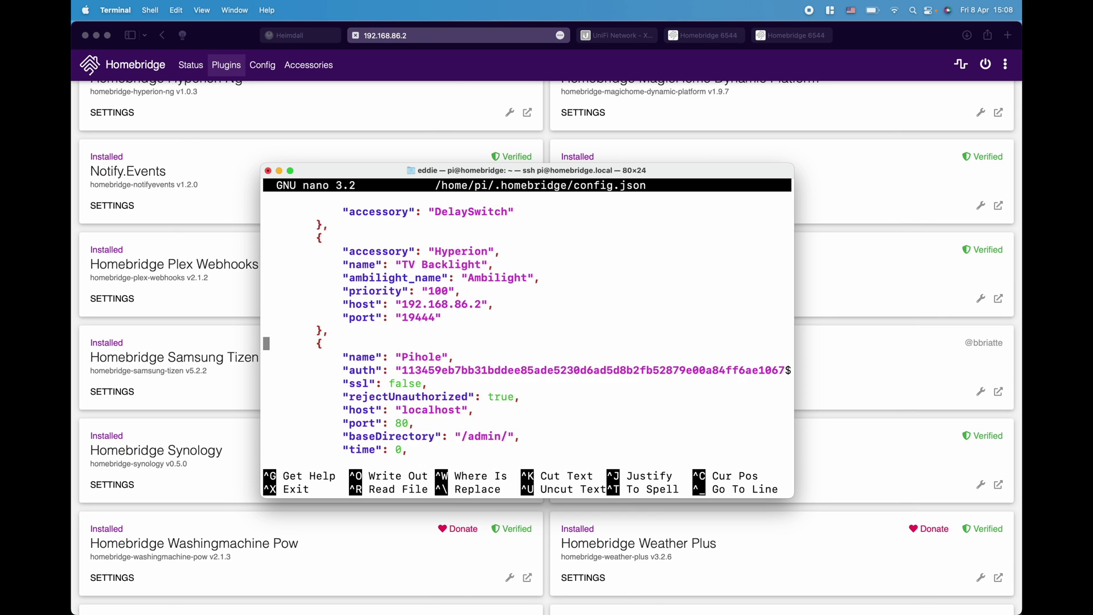
key("Down")
key("Down")
key("Down")
key("Down")
key("Down")
key("Down")
key("Down")
key("Down")
key("Down")
key("Down")
key("Down")
key("Down")
key("Down")
key("Down")
key("Down")
key("Down")
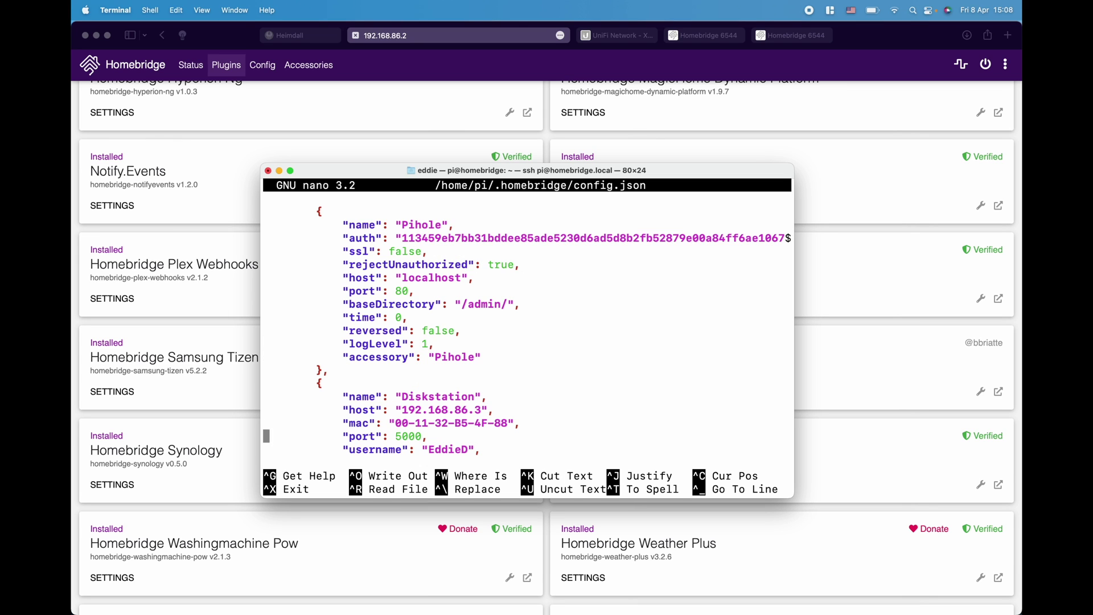
key("Down")
key("Down")
key("Down")
key("Down")
key("Down")
key("Down")
key("Down")
key("Down")
key("Down")
key("Down")
key("Down")
key("Down")
key("Down")
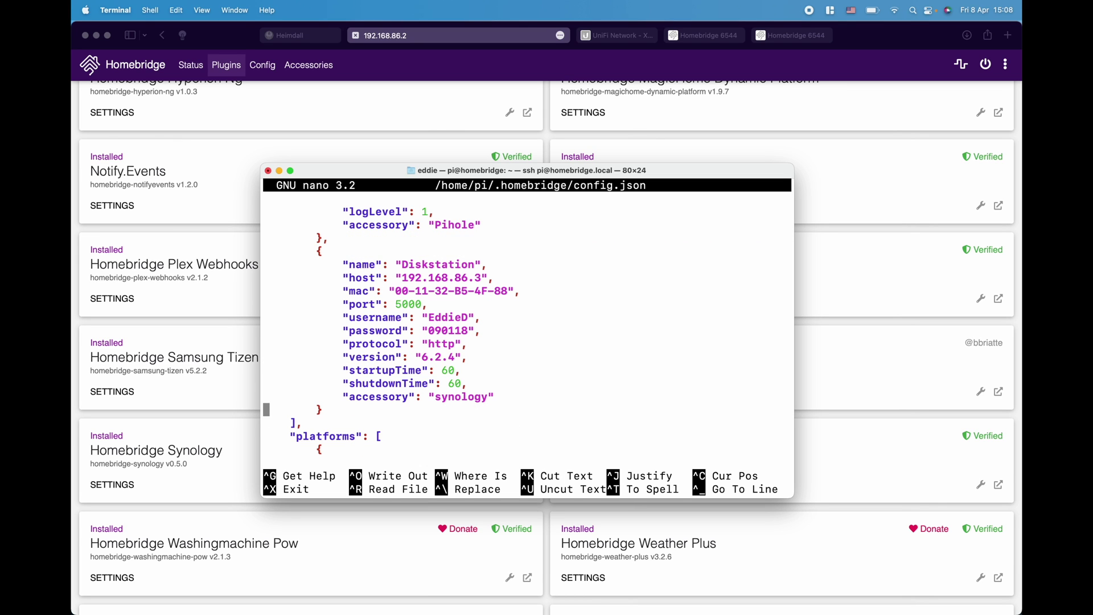
key("Right")
key("Right")
key("Right")
key("Right")
key("Right")
key("Right")
key("Right")
key("Right")
key("Right")
key("Right")
key("Right")
key("Right")
key("Right")
key("Right")
key("Right")
key("Right")
key("Right")
key("Right")
key("Right")
key("Right")
key("Right")
key("Right")
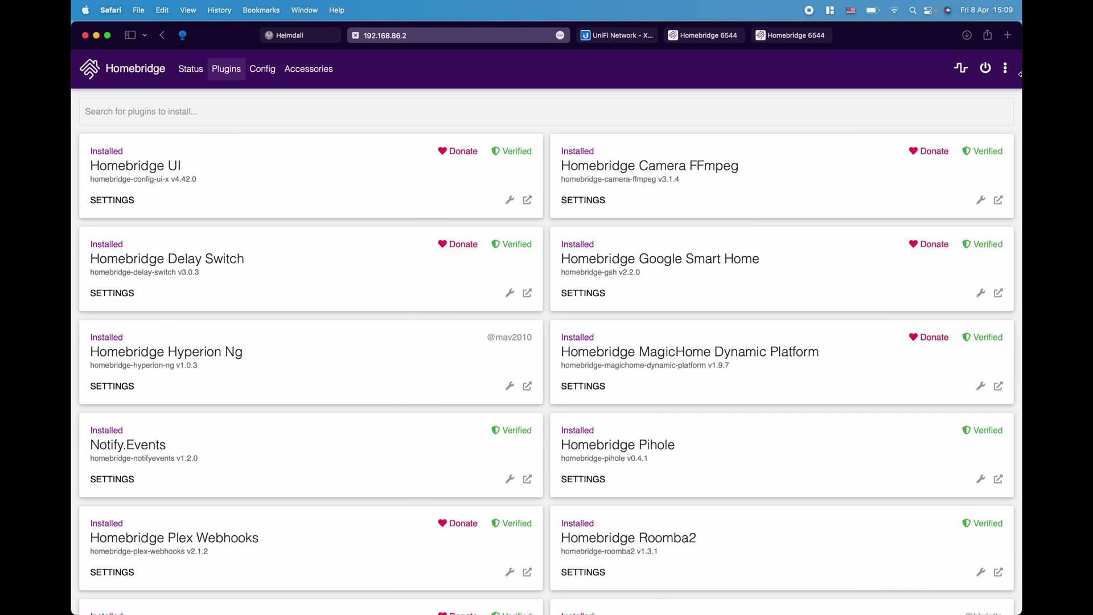
Go to Homebridge Settings and scroll down to Manage Cached Accessories
left_click(961, 114)
left_click(1006, 68)
left_click(968, 187)
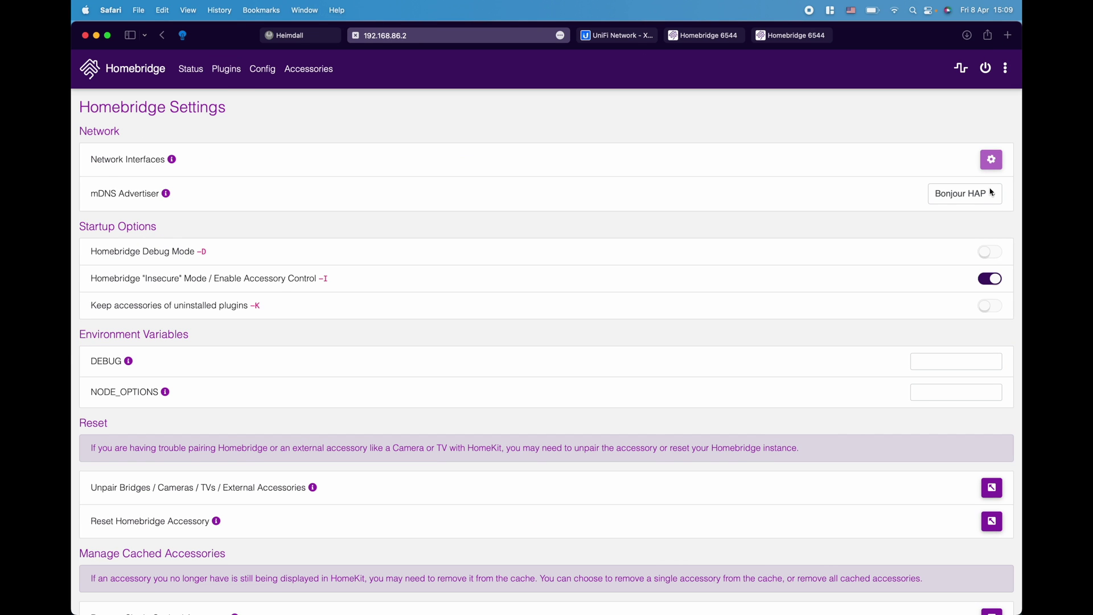
right_click(830, 337)
left_click(508, 418)
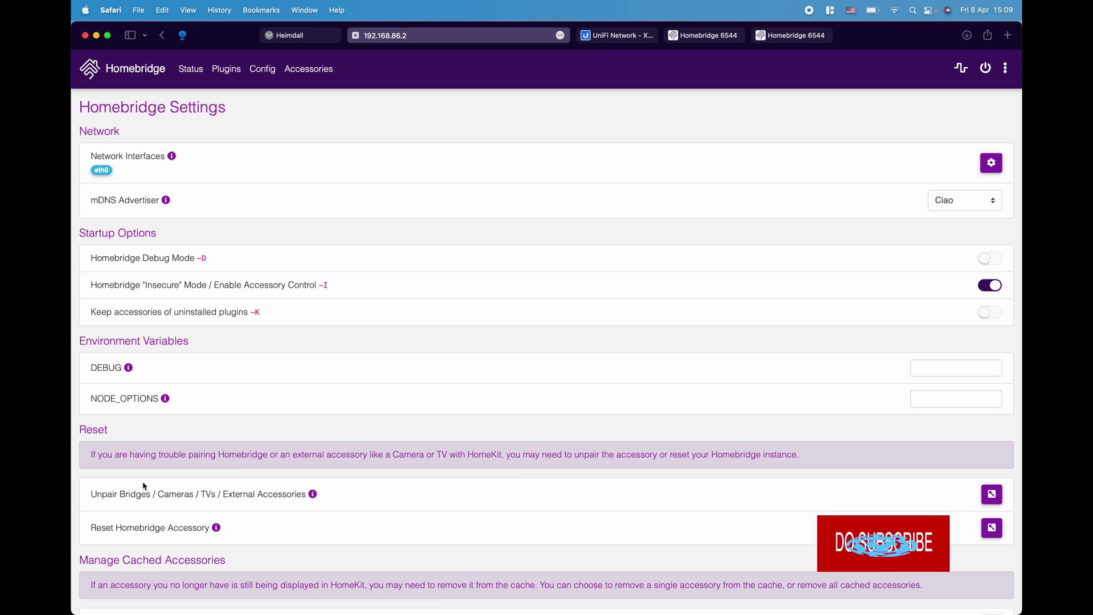
scroll(224, 355, "down", 4)
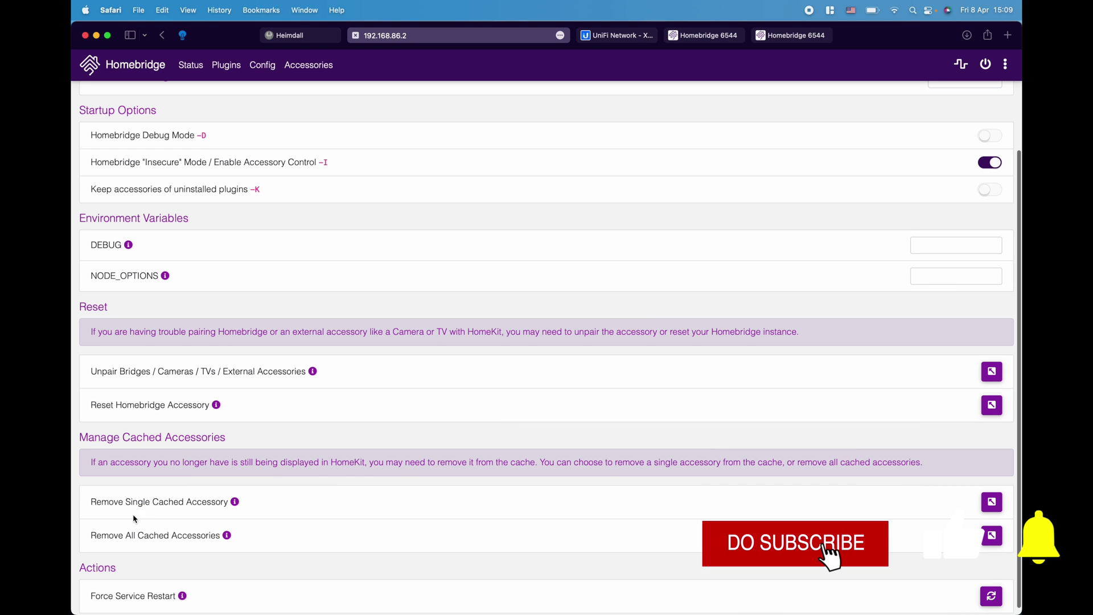
Look through the single cached accessory list, close it, then bring up the Remove All warning
left_click(992, 501)
scroll(670, 349, "down", 1)
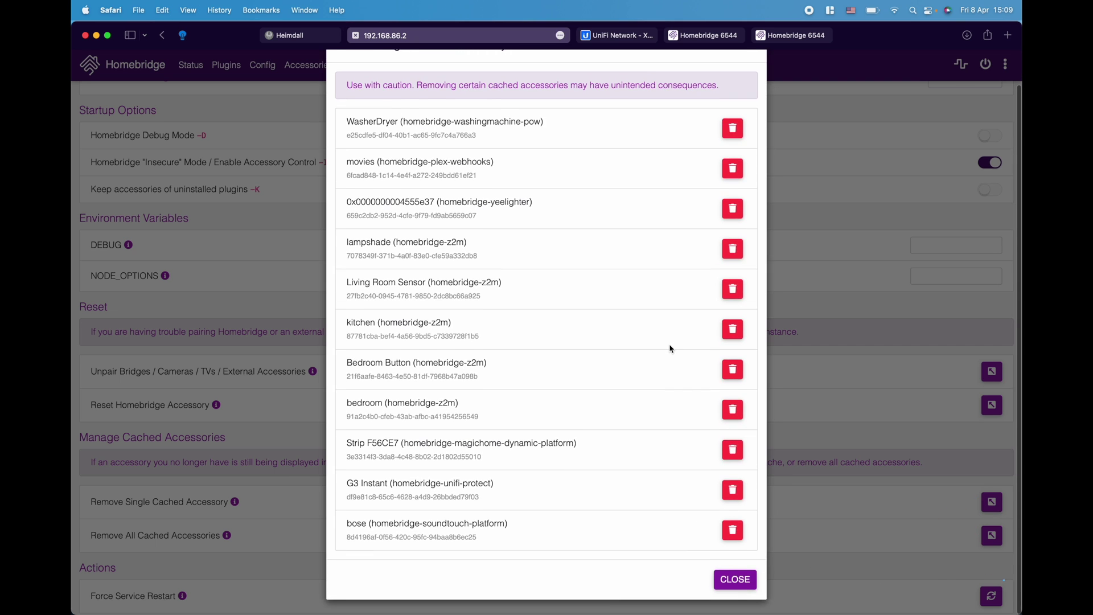
scroll(670, 349, "up", 2)
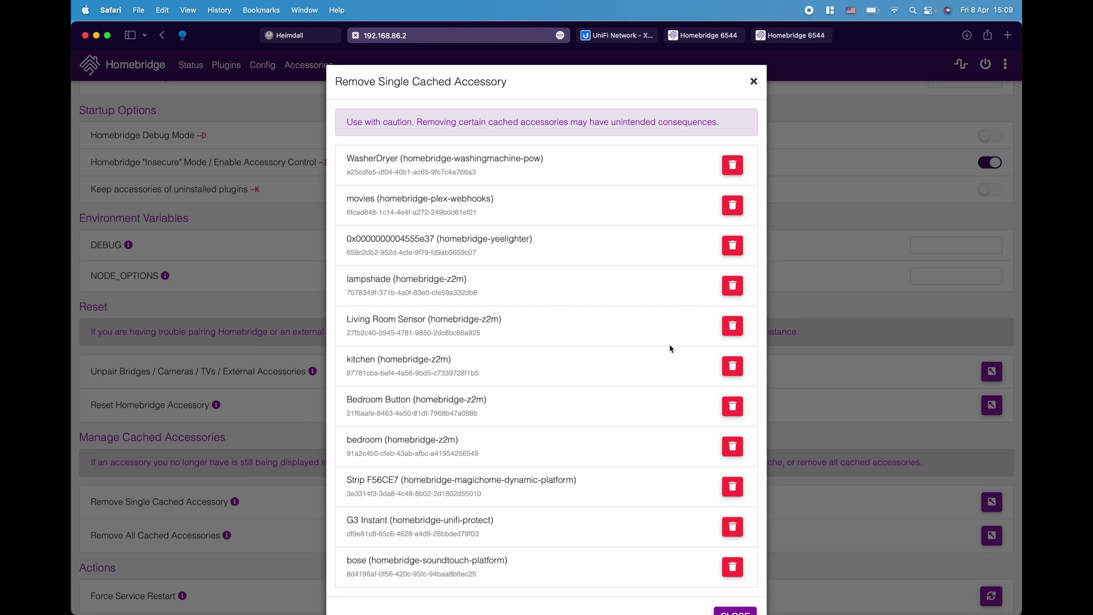
left_click(754, 82)
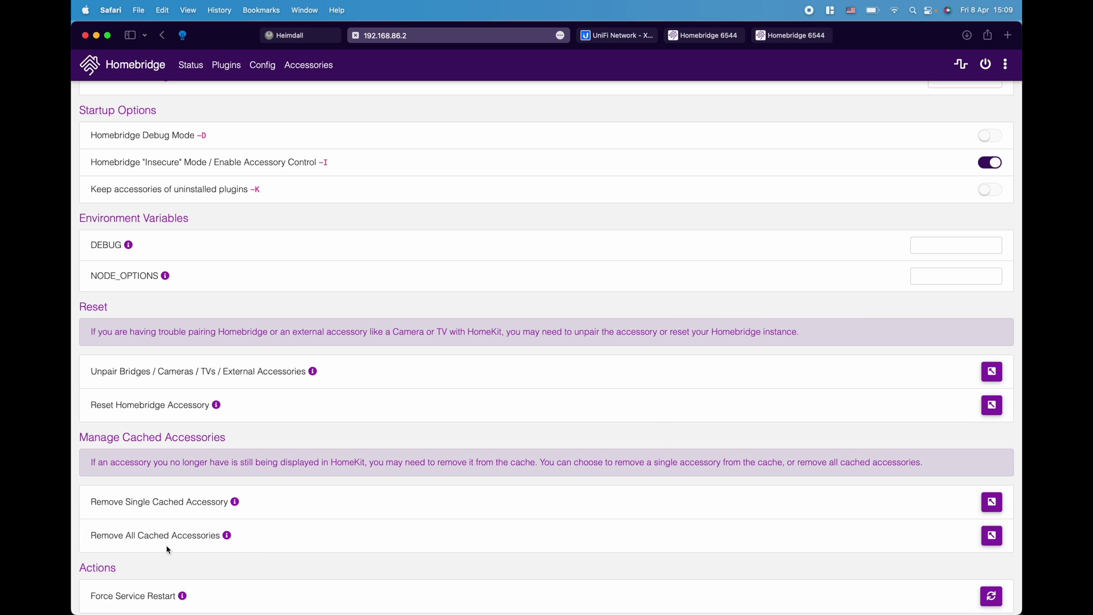
left_click(992, 537)
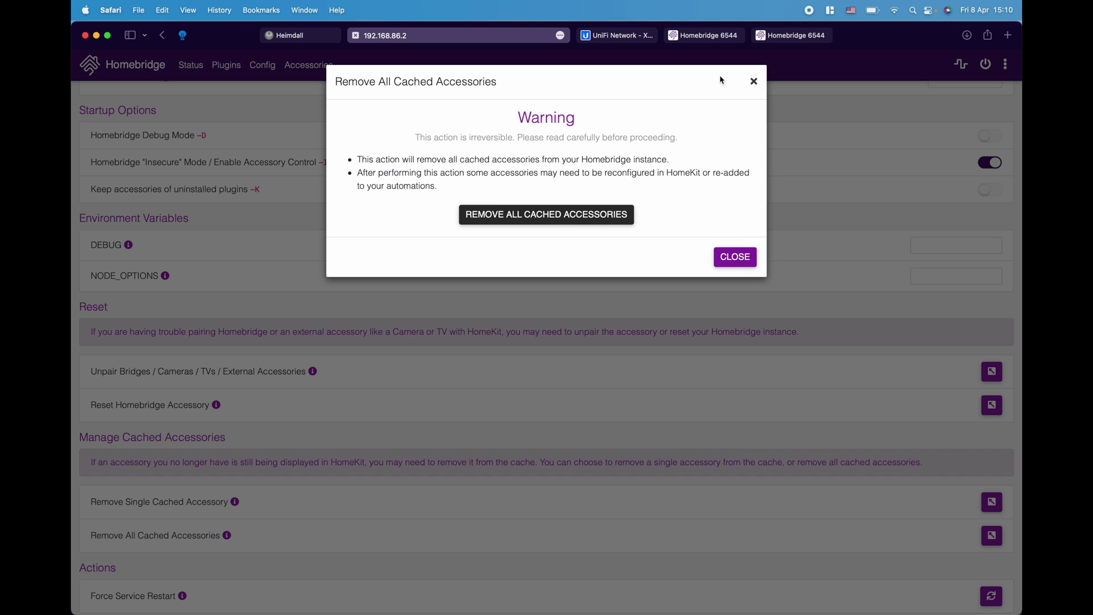
Close the Remove All Cached Accessories warning without clearing the cache
left_click(754, 82)
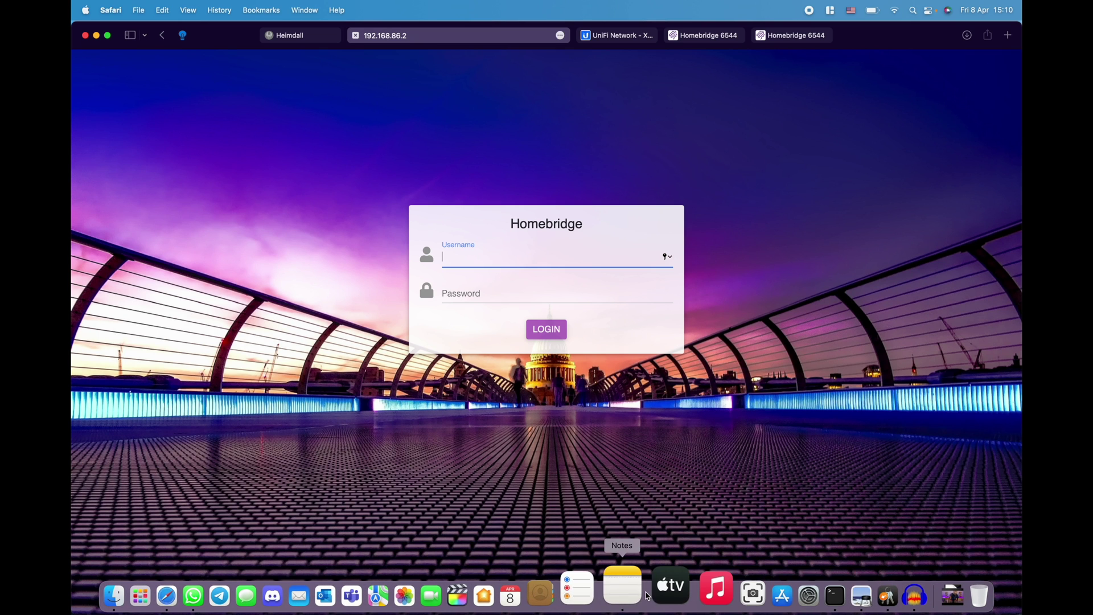
Open the wallpaperswide link saved in Notes and drag the Workspace Mac Mini wallpaper to the desktop
left_click(633, 589)
left_click(649, 257)
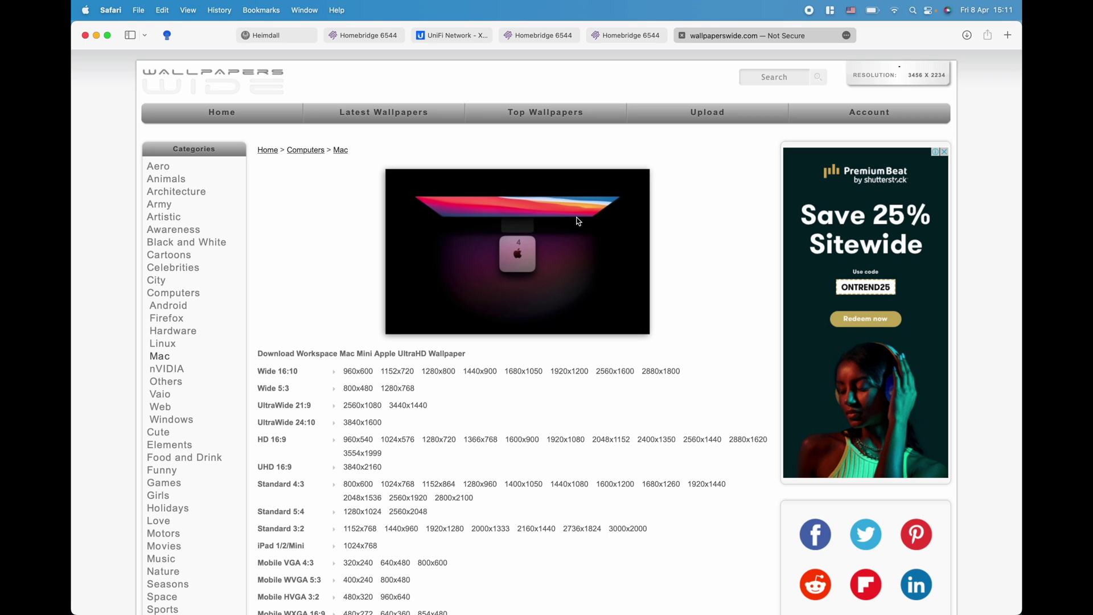
left_click_drag(586, 231, 400, 423)
Bring Terminal forward, minimize Safari and Notes, and exit the Pi's SSH session
key("super+space")
type("terminal")
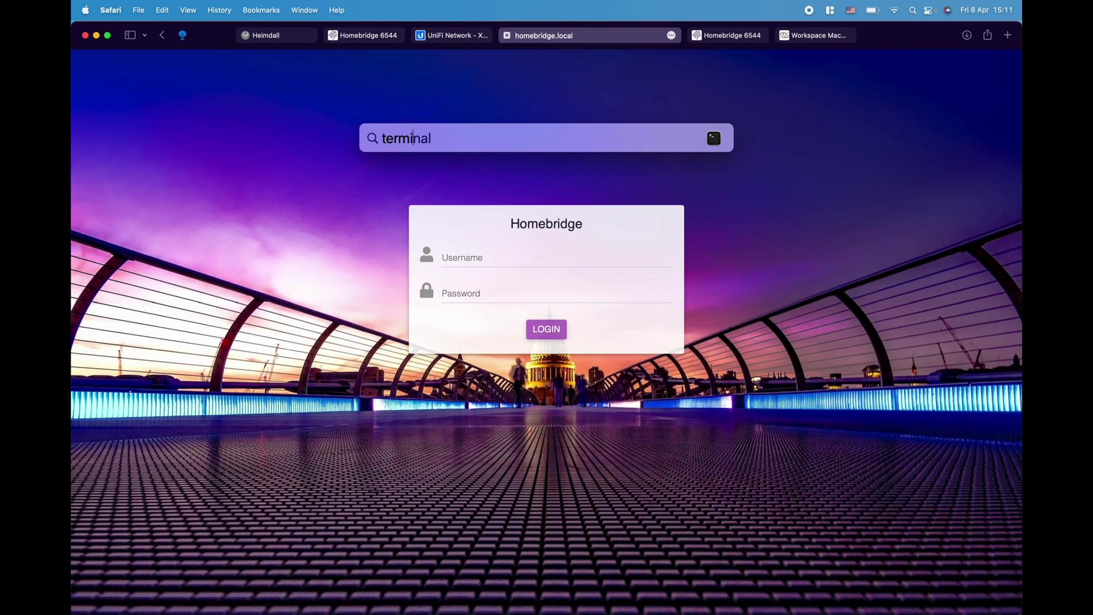
key("Return")
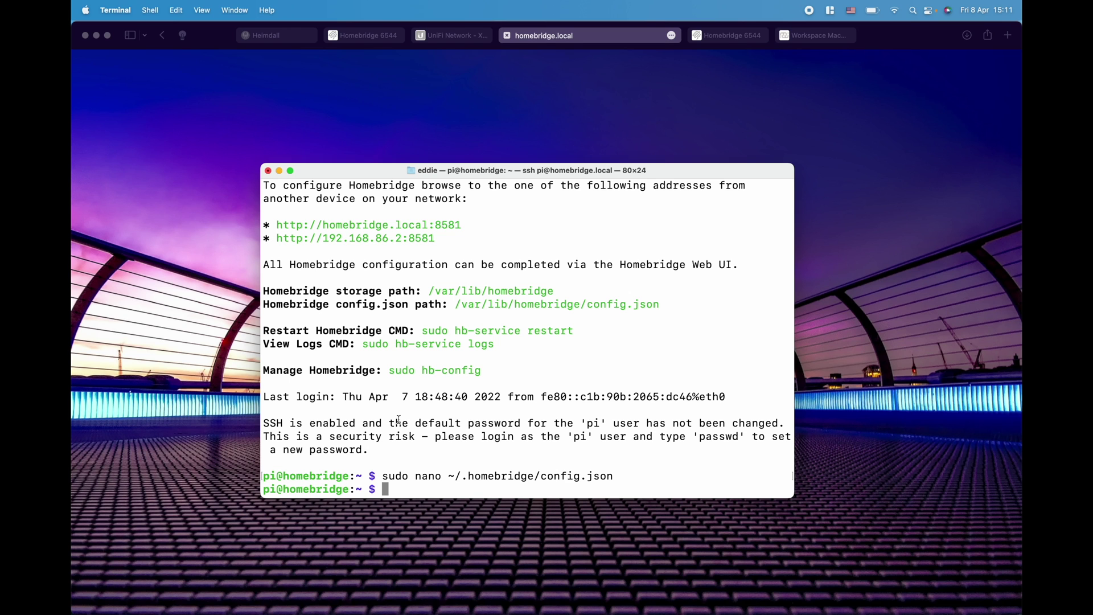
left_click(831, 34)
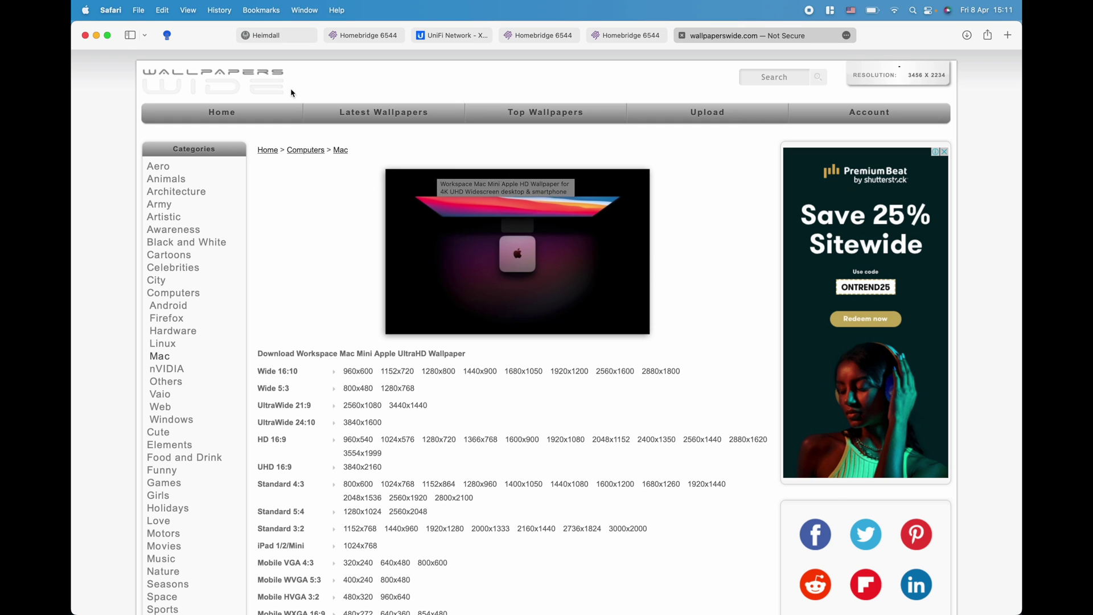
left_click(96, 36)
left_click(96, 36)
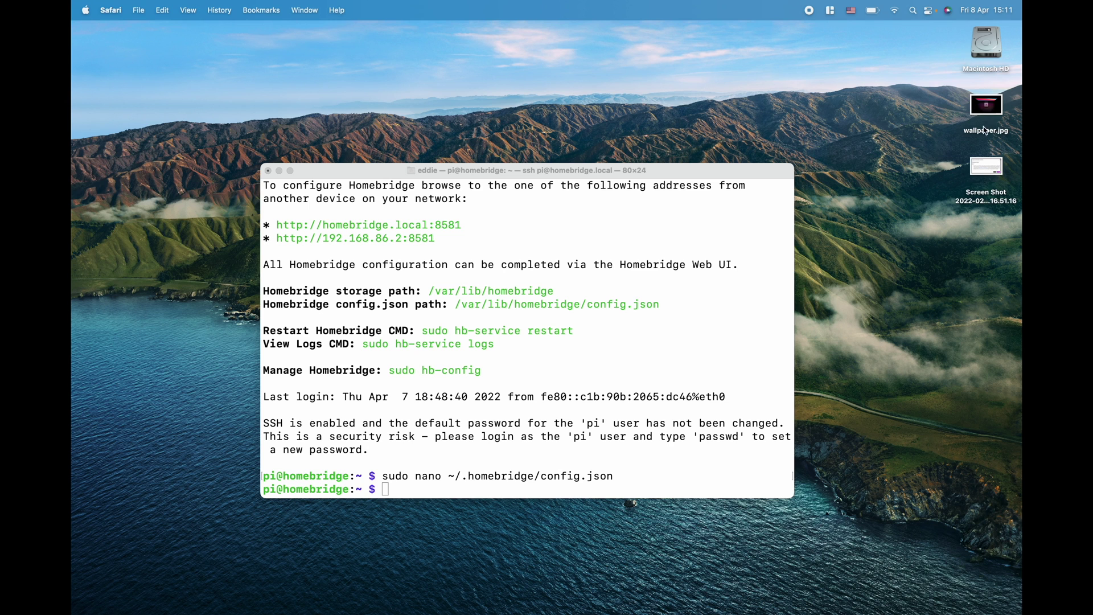
key("super+Tab")
type("exit")
key("Return")
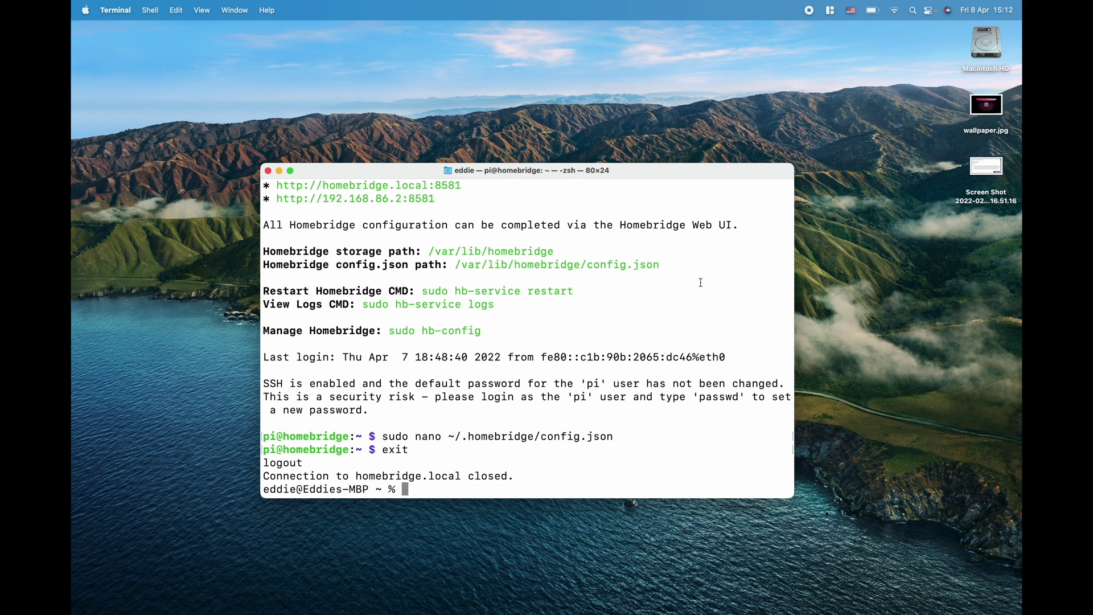
List the home folder, cd into desktop, list it, and select wallpaper.jpg
type("ls")
key("Return")
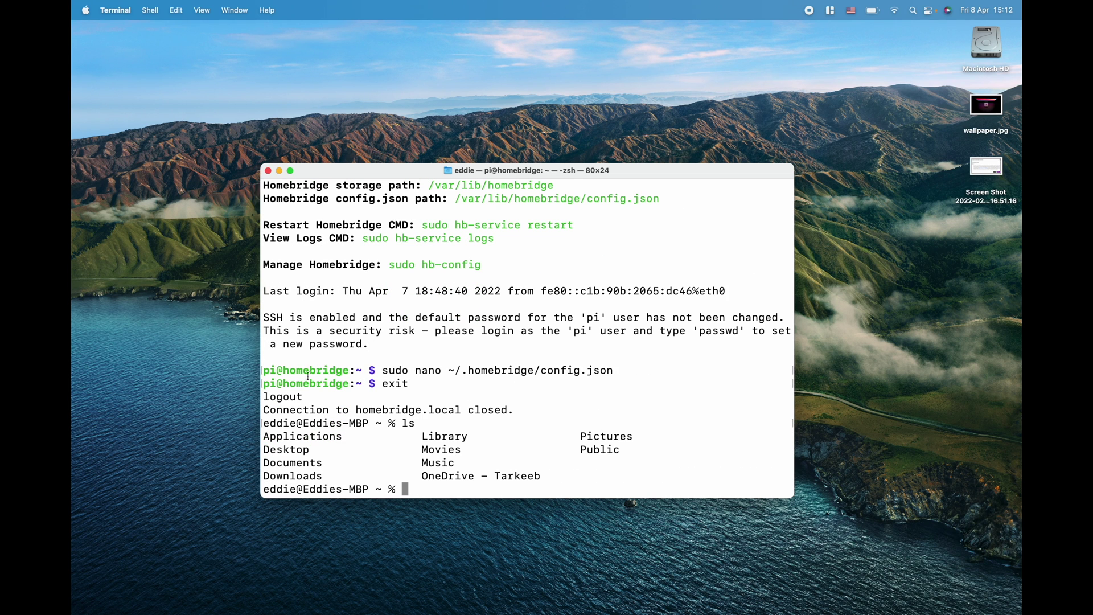
type("cd desktop")
key("Return")
type("ls")
key("Return")
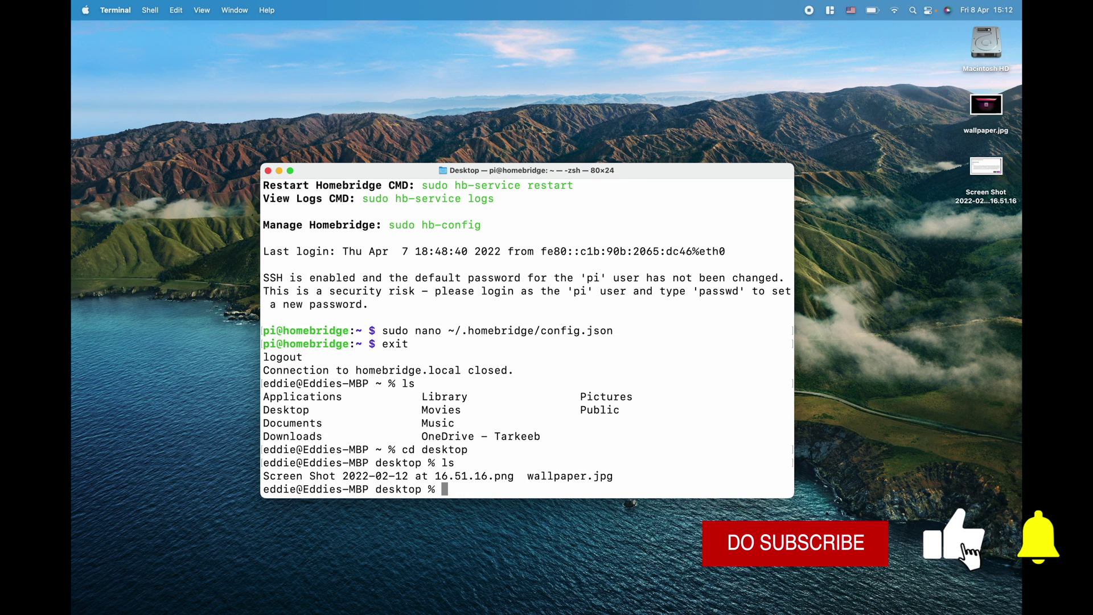
left_click_drag(528, 477, 620, 476)
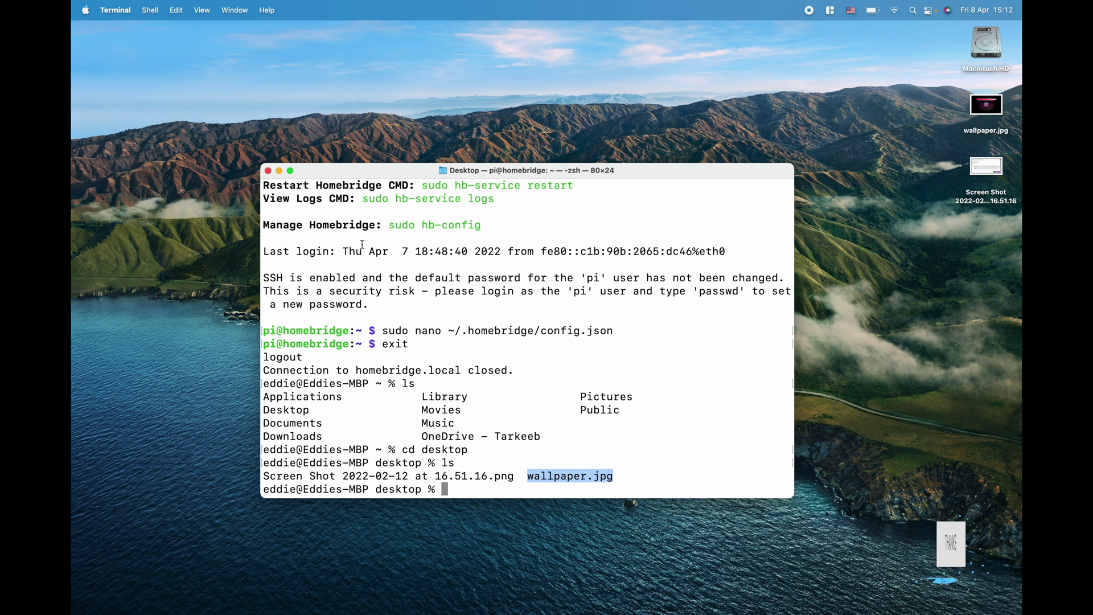
Open a second basic Terminal window beside the Desktop window and enlarge its text
left_click(153, 9)
mouse_move(159, 29)
left_click(342, 29)
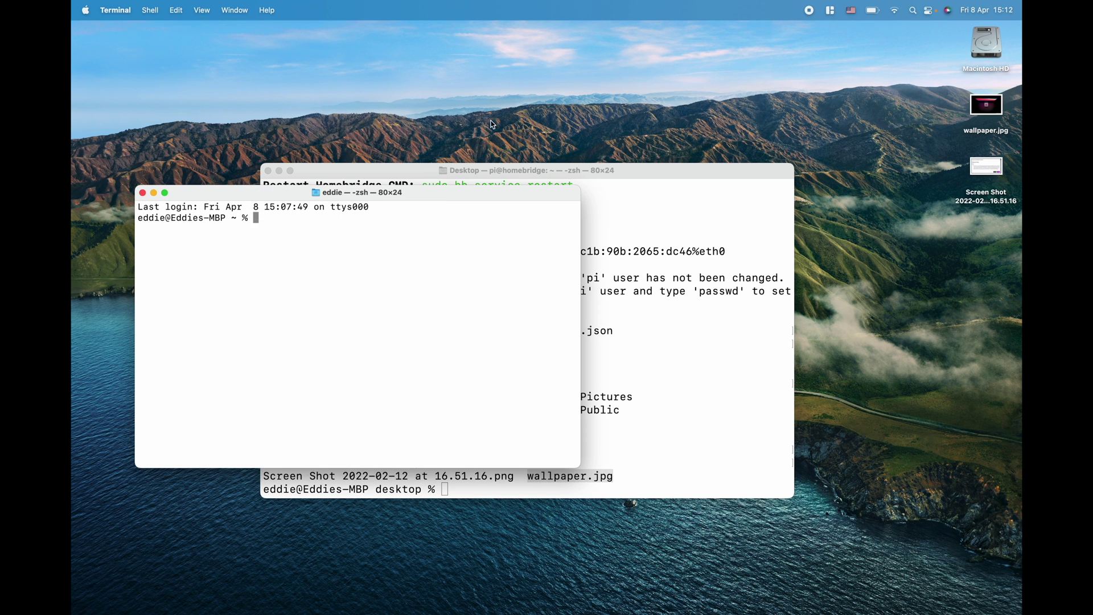
left_click_drag(439, 196, 402, 195)
left_click_drag(595, 175, 806, 169)
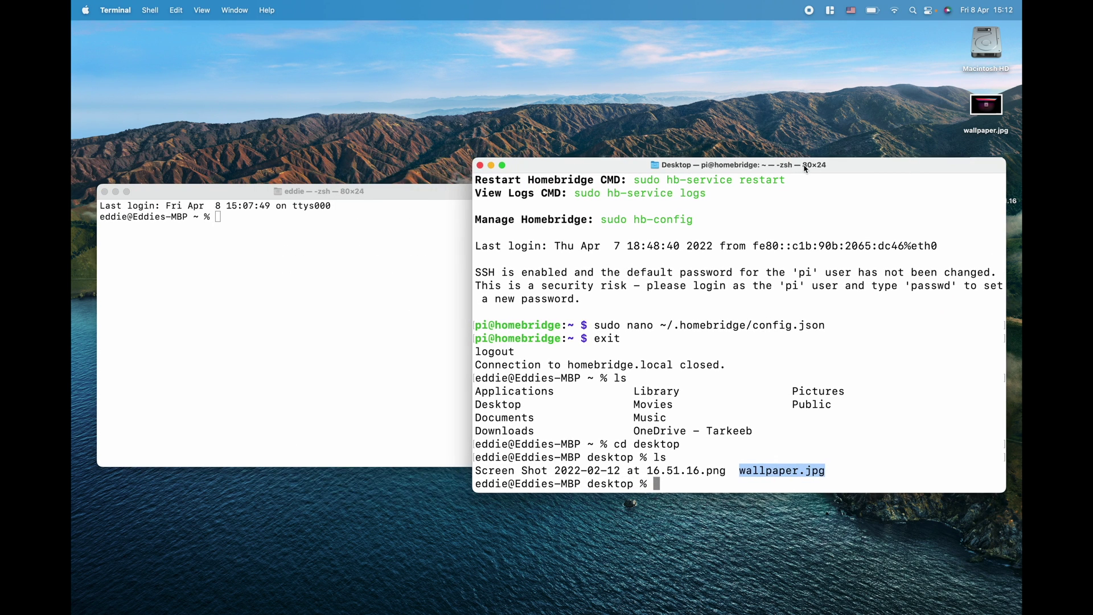
left_click(390, 205)
key("super+equal")
key("super+equal")
type("ssh pi@homebridge.local")
key("Return")
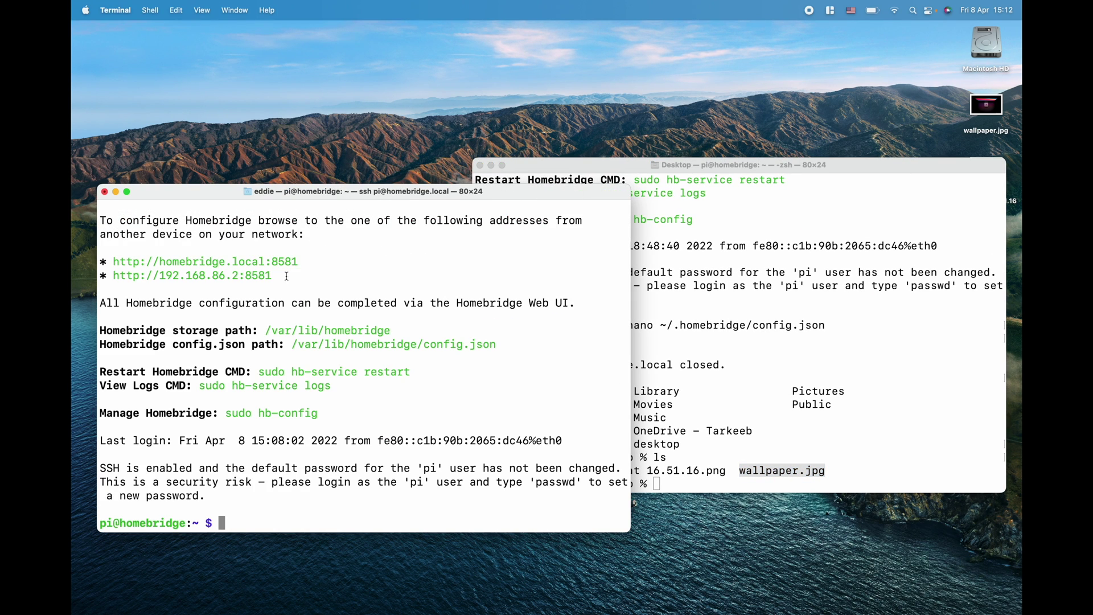
type("mkdir wallpaper")
key("Return")
type("ls")
key("Return")
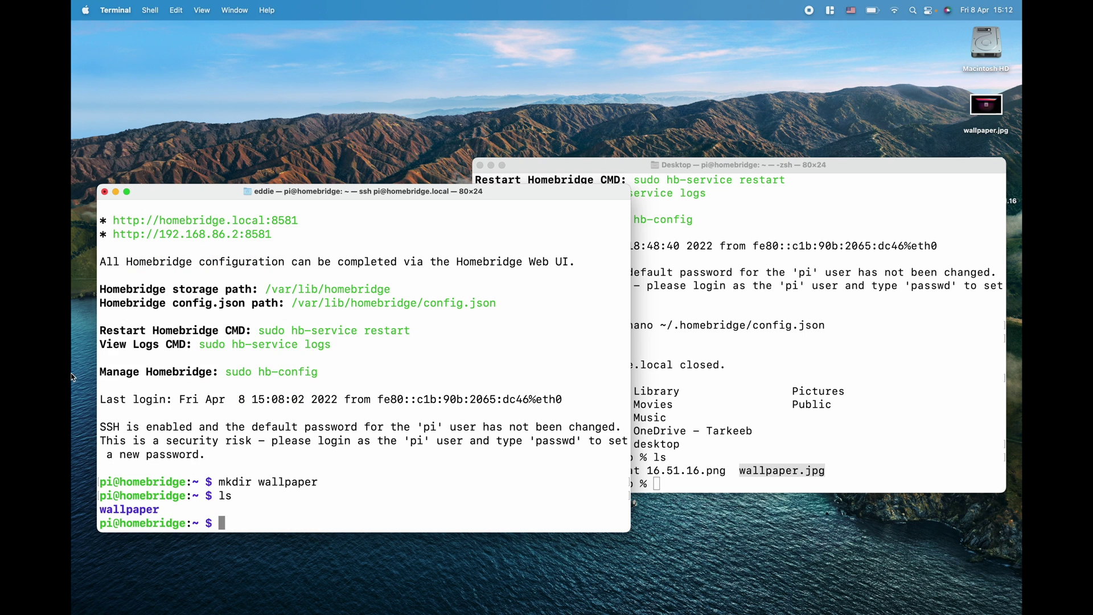
left_click(629, 168)
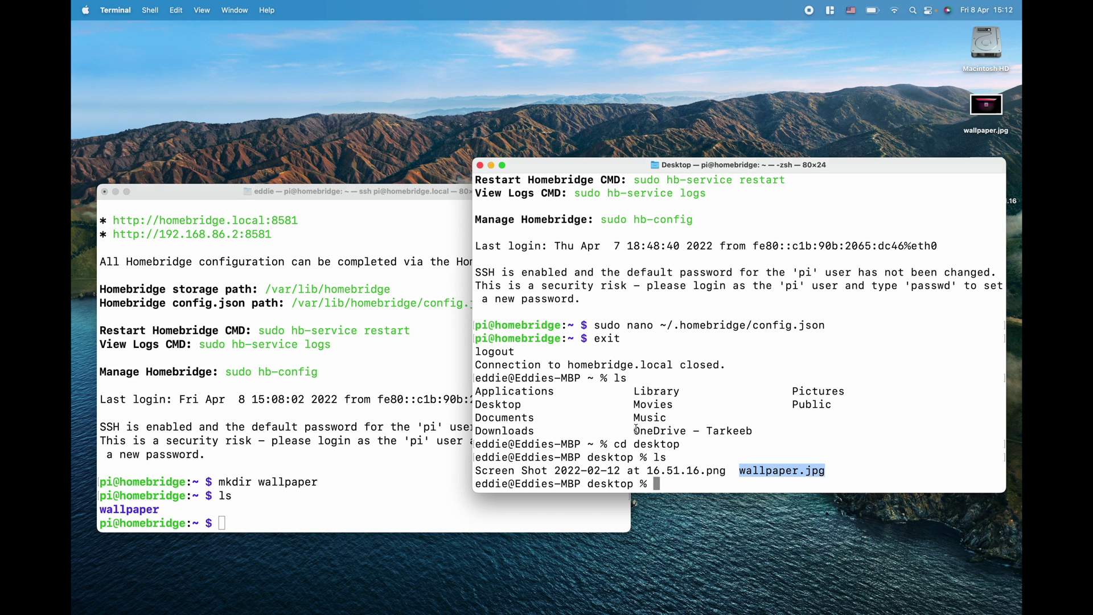
left_click(400, 470)
left_click(797, 425)
type("sc")
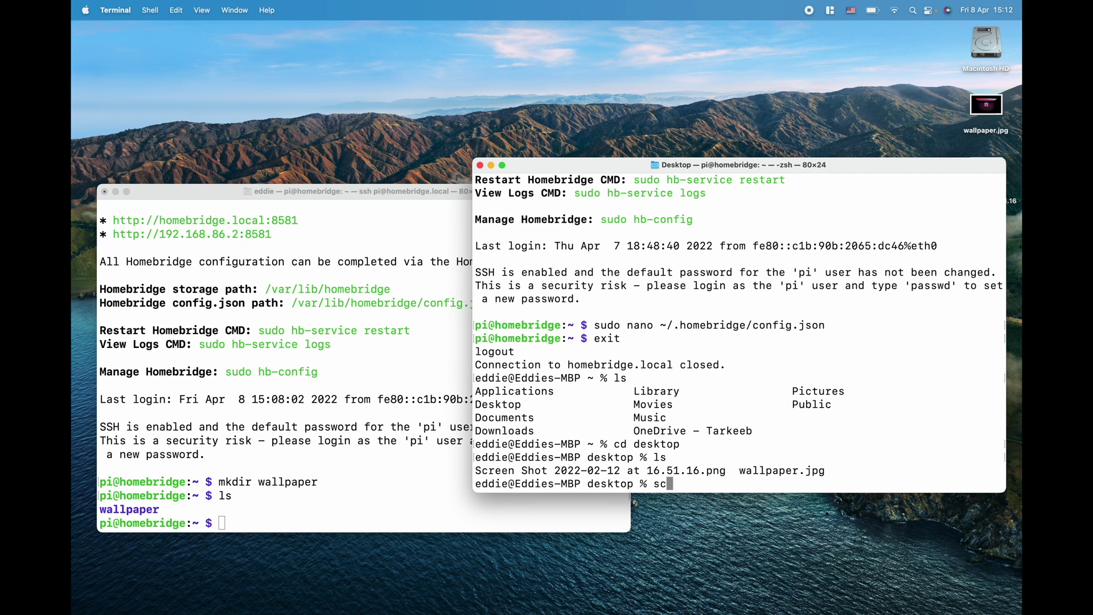
type("p wall")
key("Tab")
type("pi")
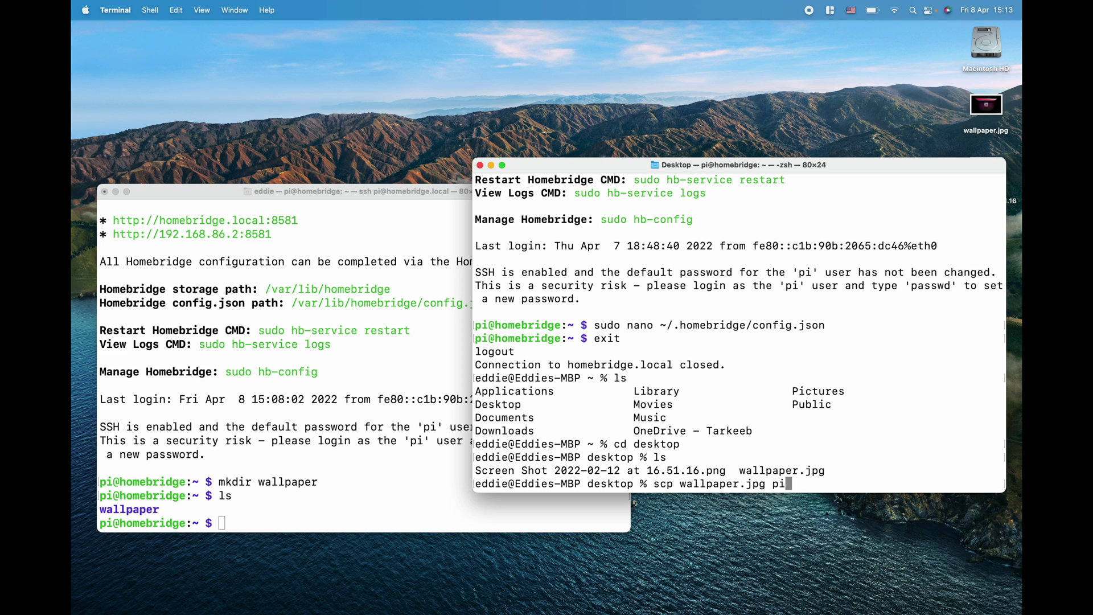
type("@")
type("192.168.86.2:/home/pi/wallpae")
type("er/")
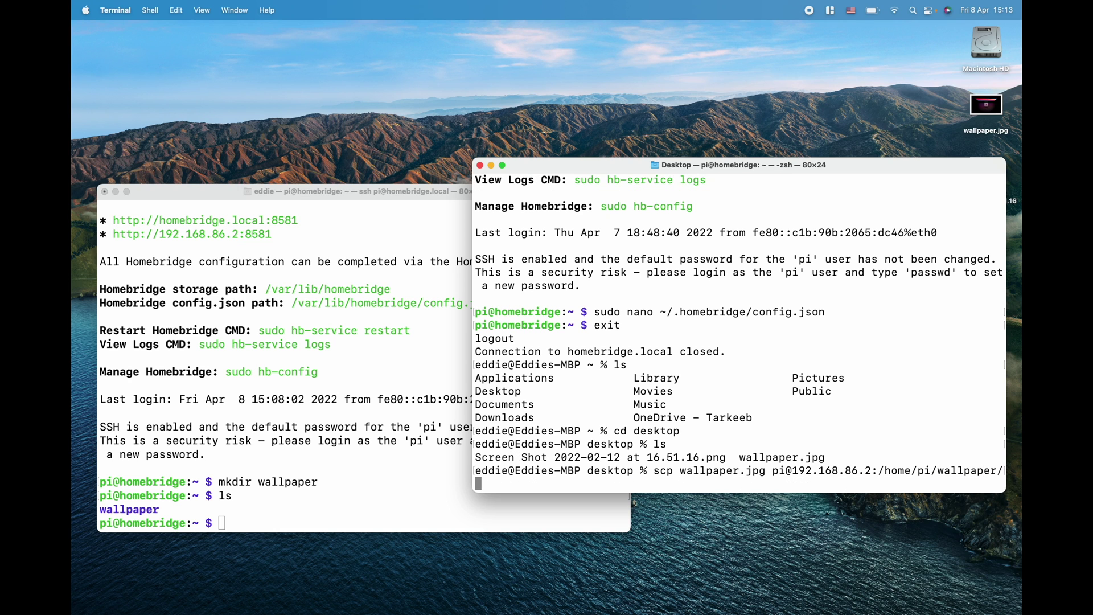
key("Return")
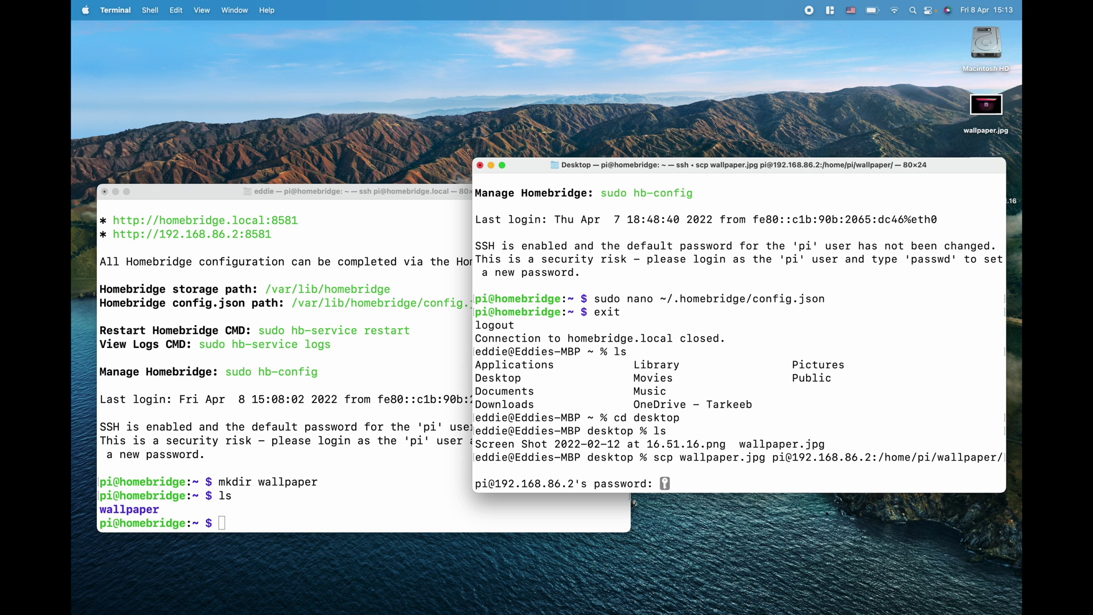
key("Return")
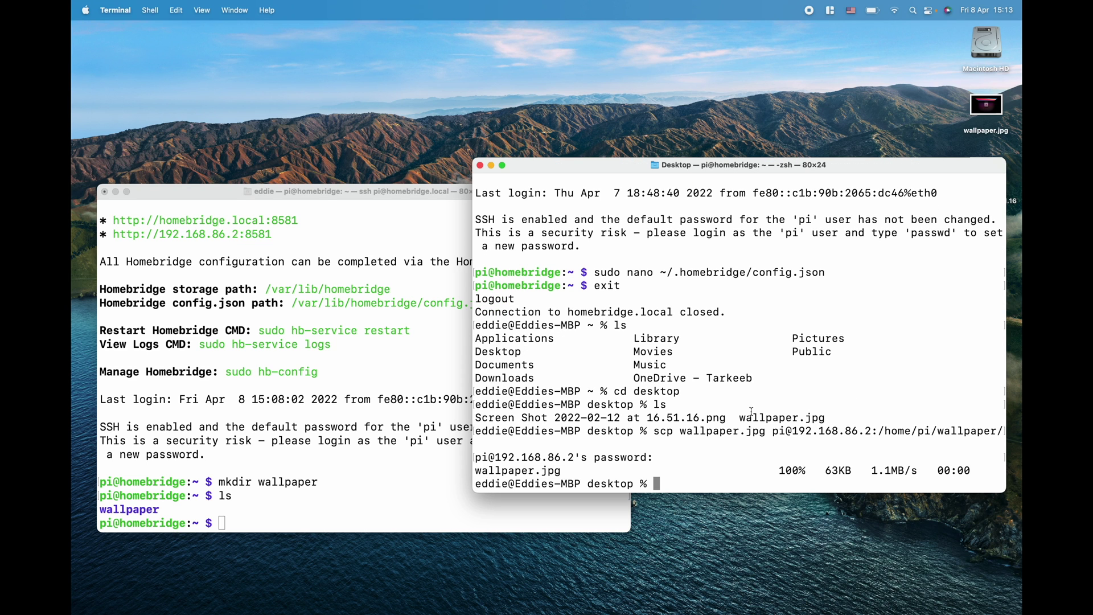
In the SSH window, enter the wallpaper folder and list it to confirm wallpaper.jpg arrived
left_click(366, 510)
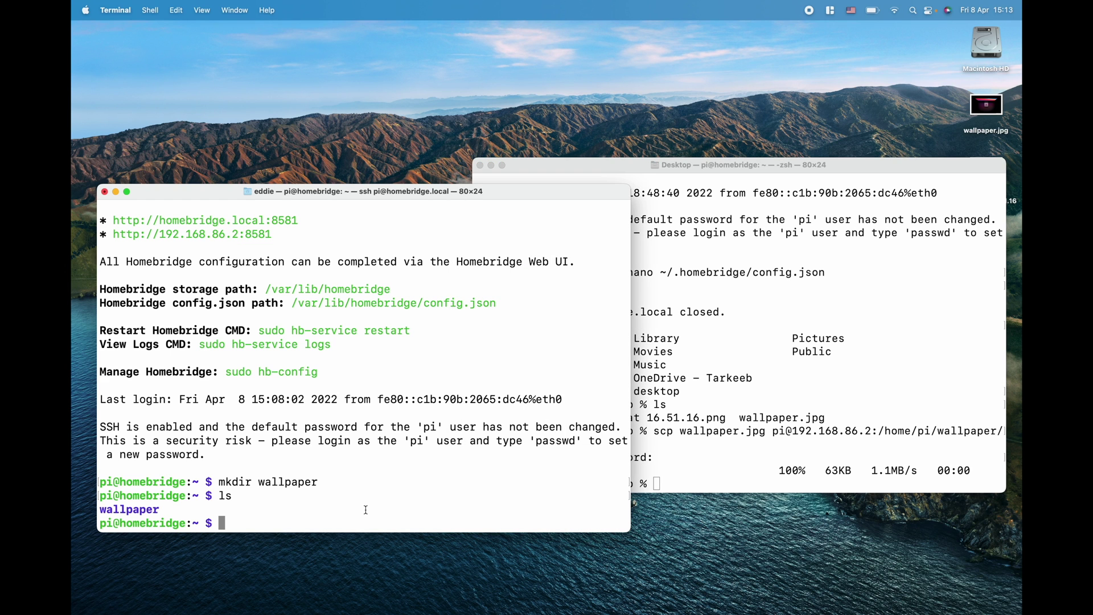
type("cd wal")
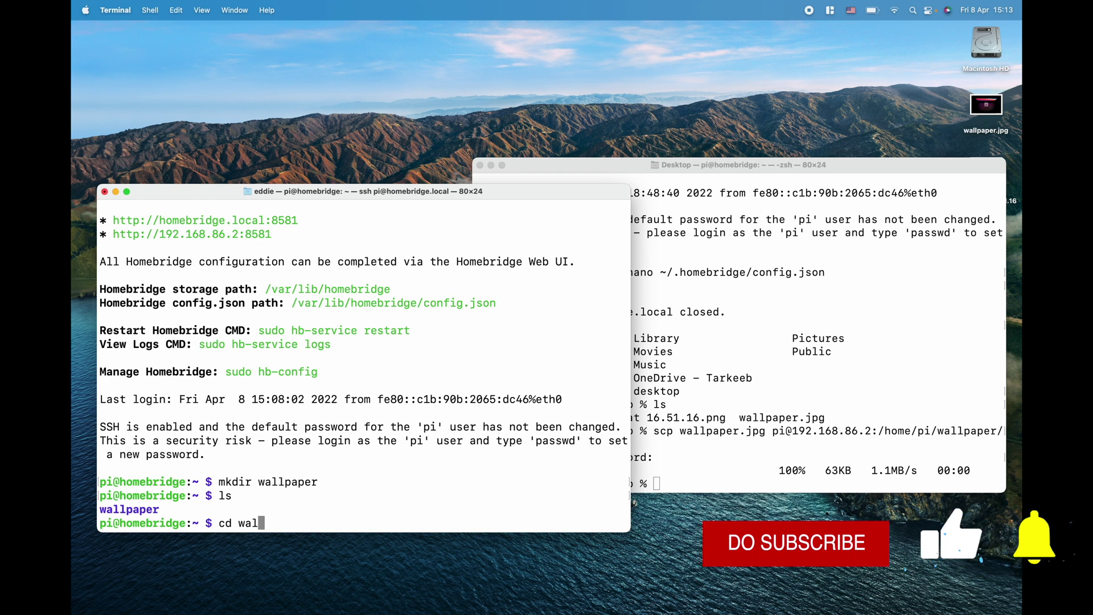
key("Tab")
key("Return")
type("ls")
key("Return")
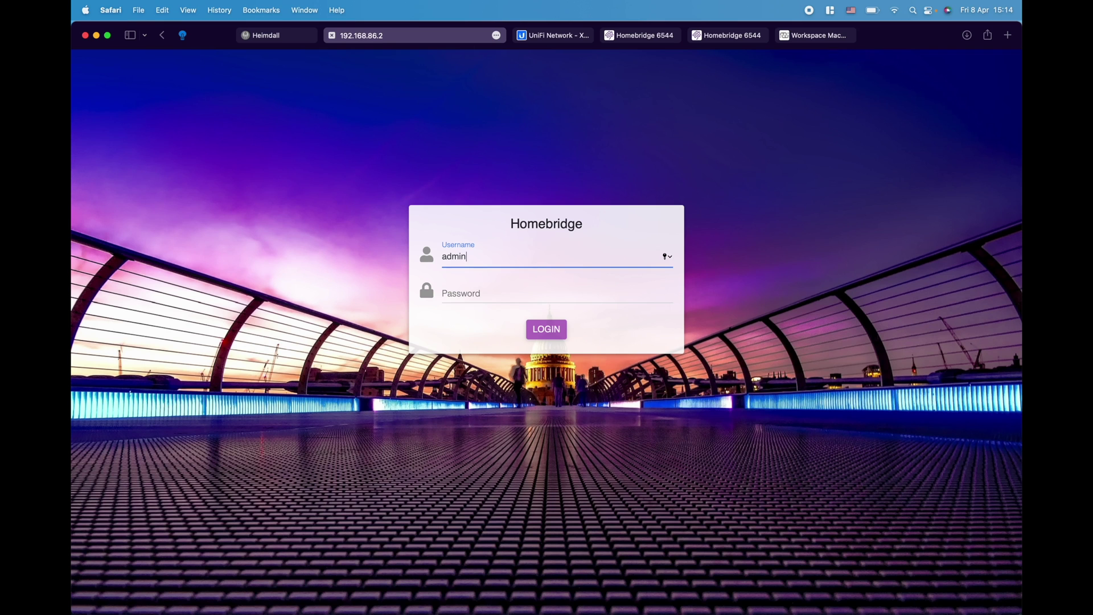
Log in to Homebridge Config UI X with the saved username and password
key("Tab")
key("shift+Tab")
key("Tab")
key("Escape")
key("shift+Tab")
key("Tab")
key("Escape")
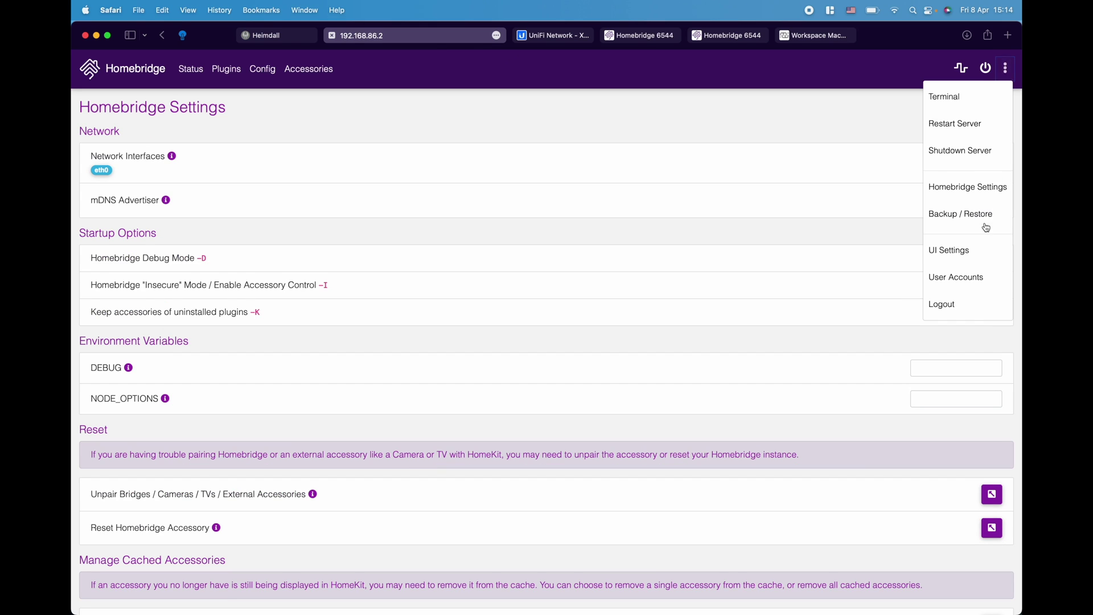
In UI Settings' Advanced section, enter /home/pi/wallpaper/ as the Custom Login Wallpaper path, checking the file name in Terminal
left_click(969, 251)
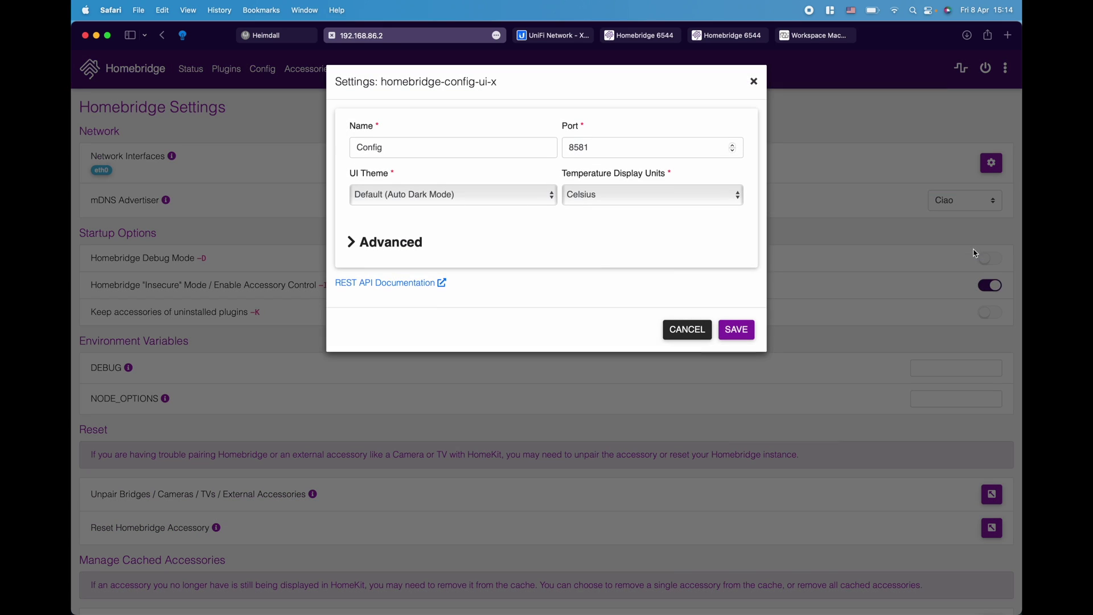
left_click(350, 244)
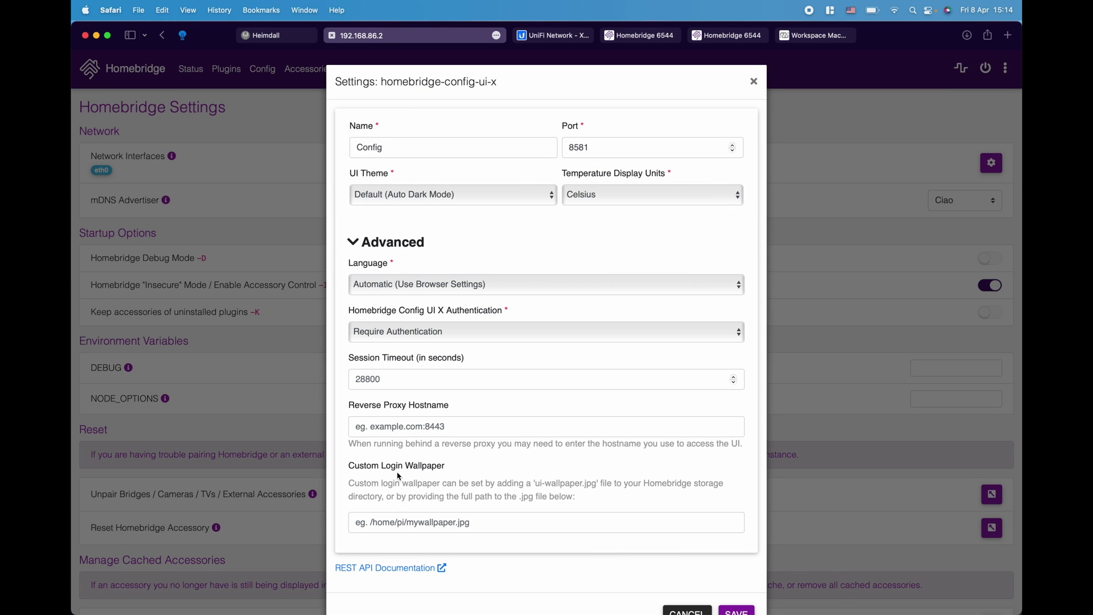
left_click(414, 522)
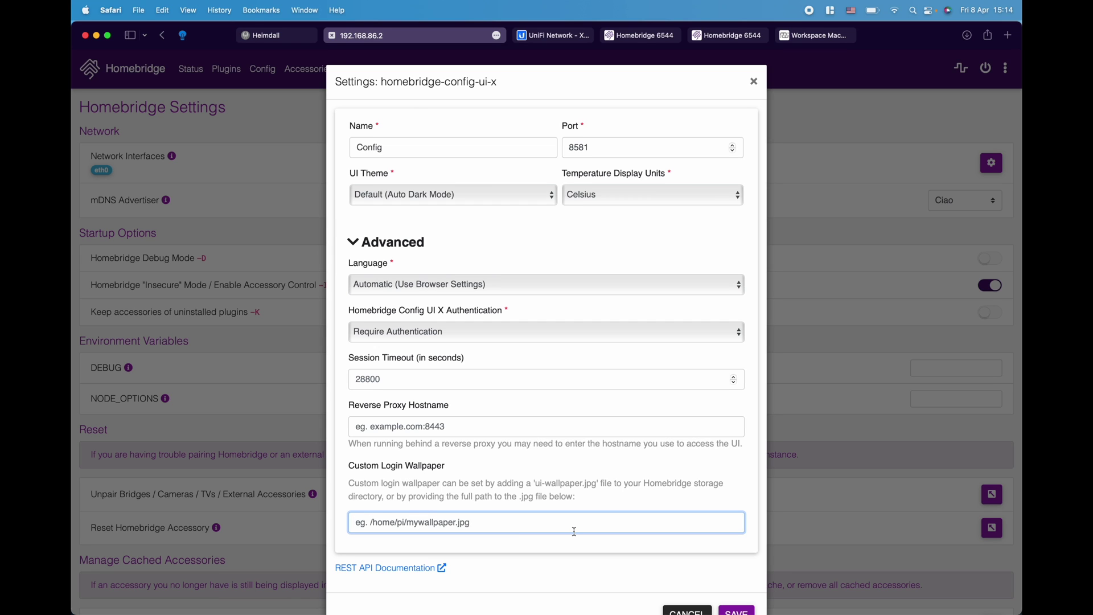
type("/h")
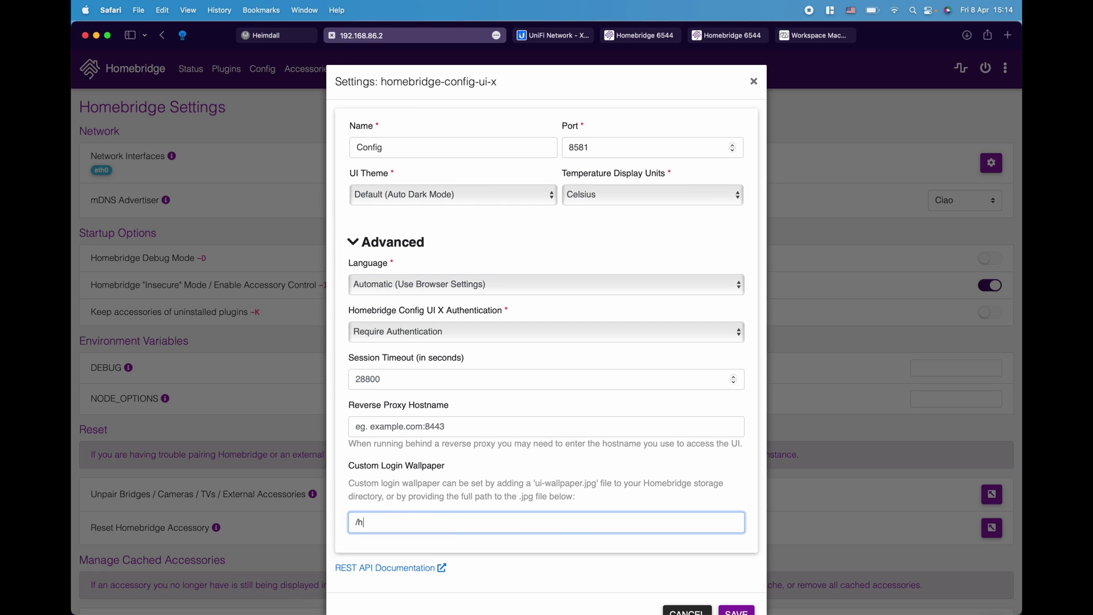
type("ome/pi/wallpaper/")
mouse_move(626, 598)
left_click(763, 589)
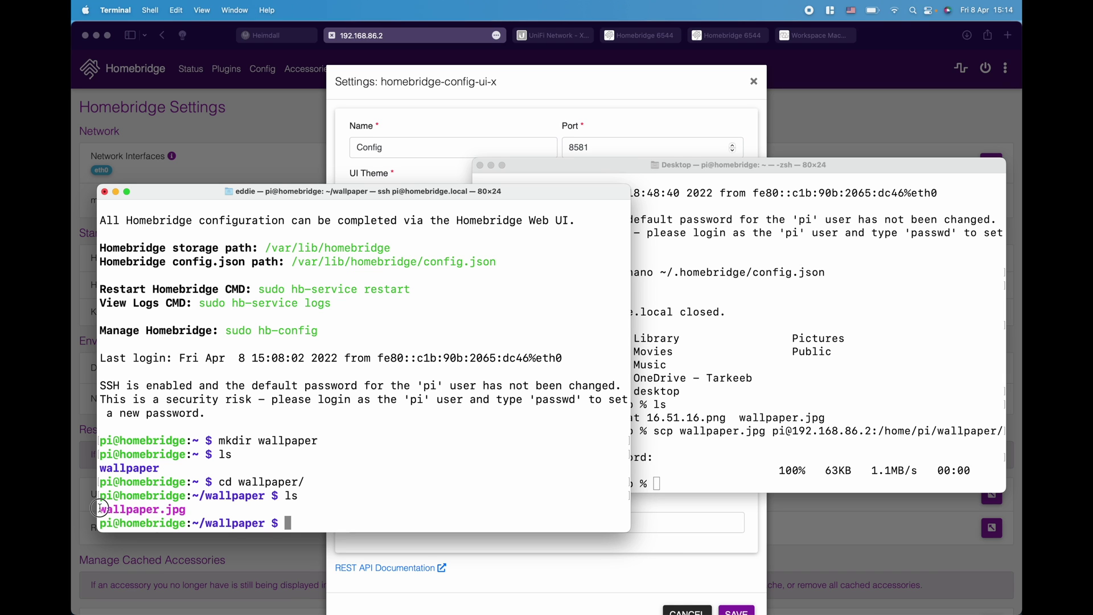
left_click_drag(99, 509, 191, 508)
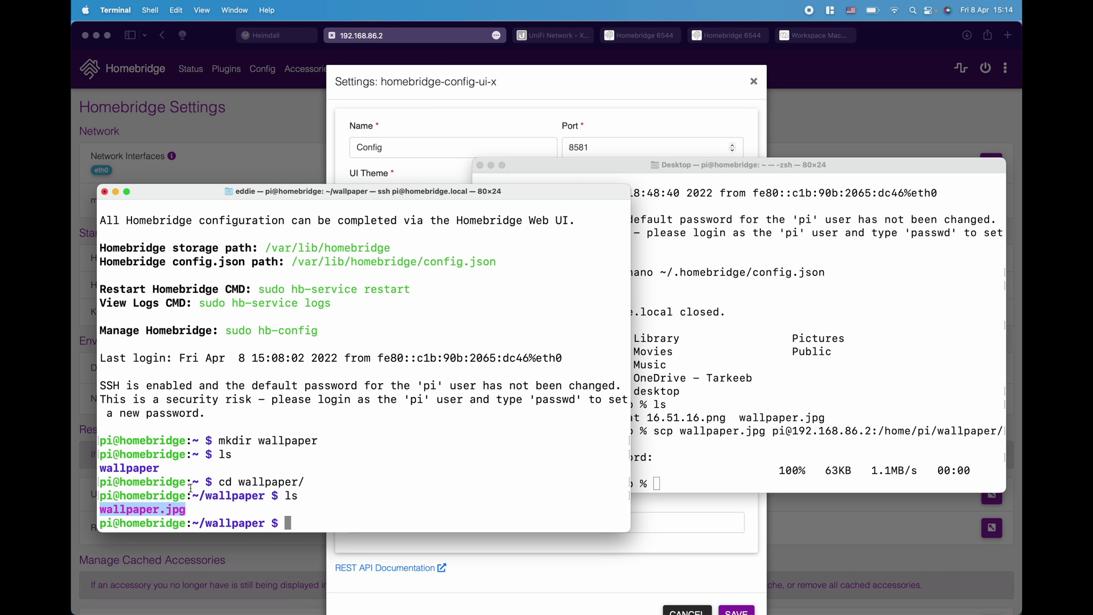
left_click(390, 127)
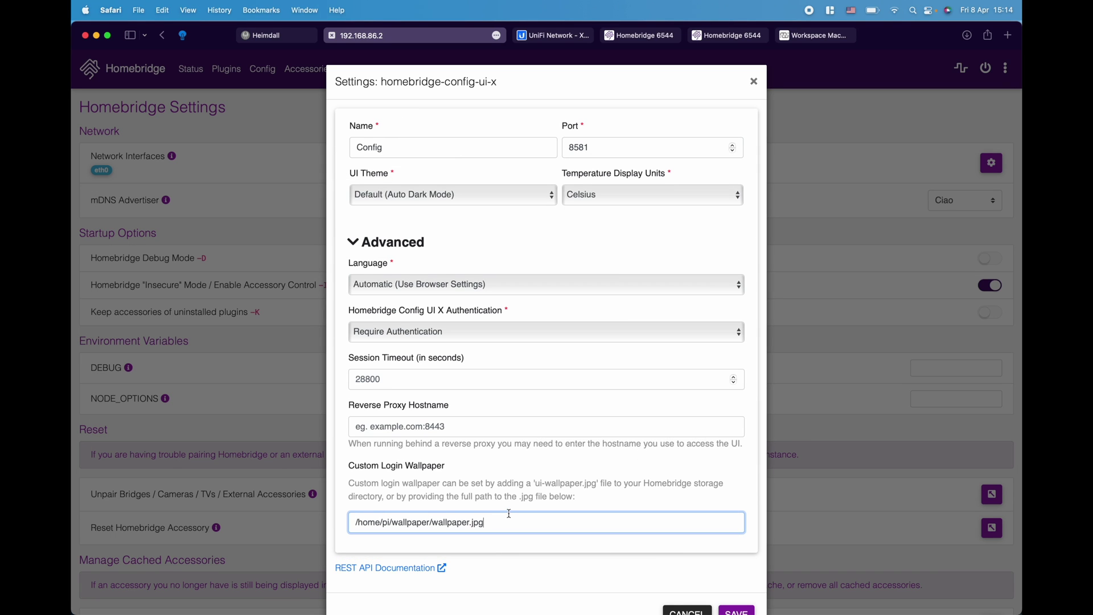
Save the wallpaper setting, restart Homebridge and log out to view the new login background
left_click(736, 611)
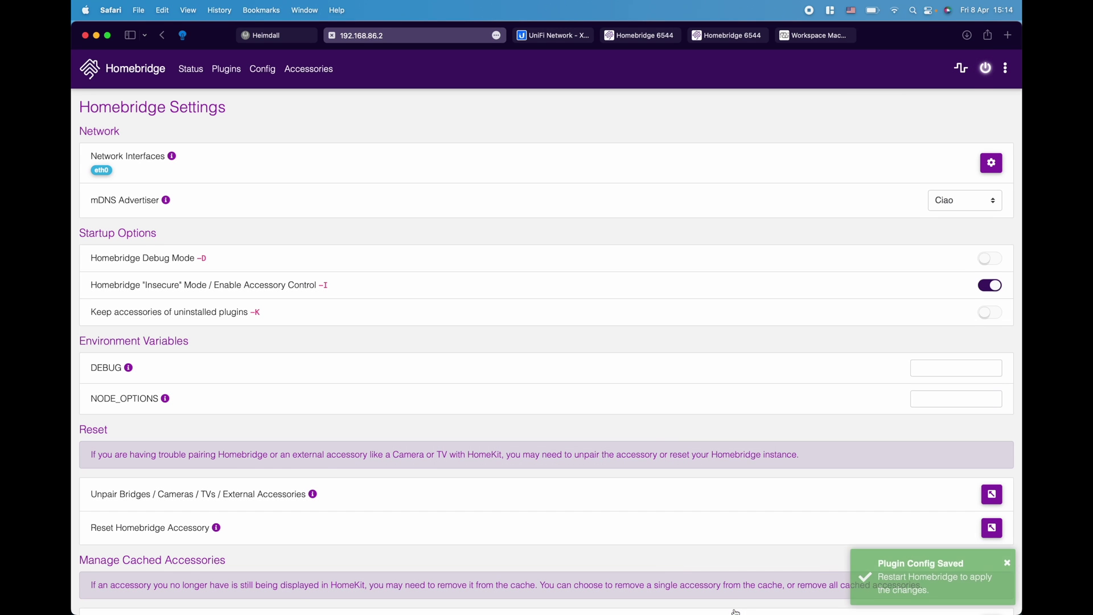
left_click(984, 69)
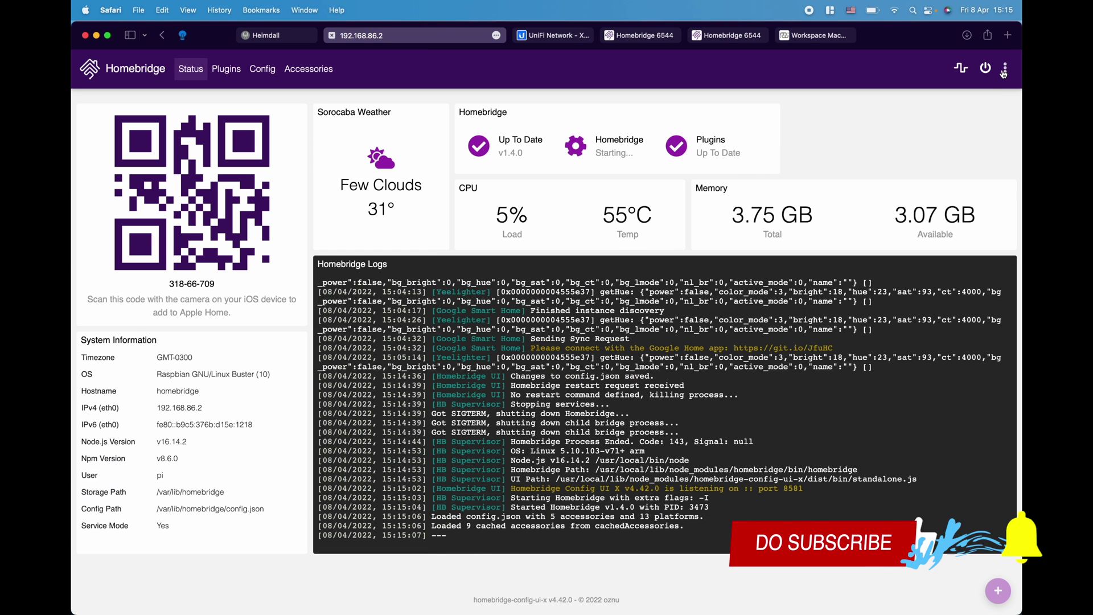
left_click(1005, 68)
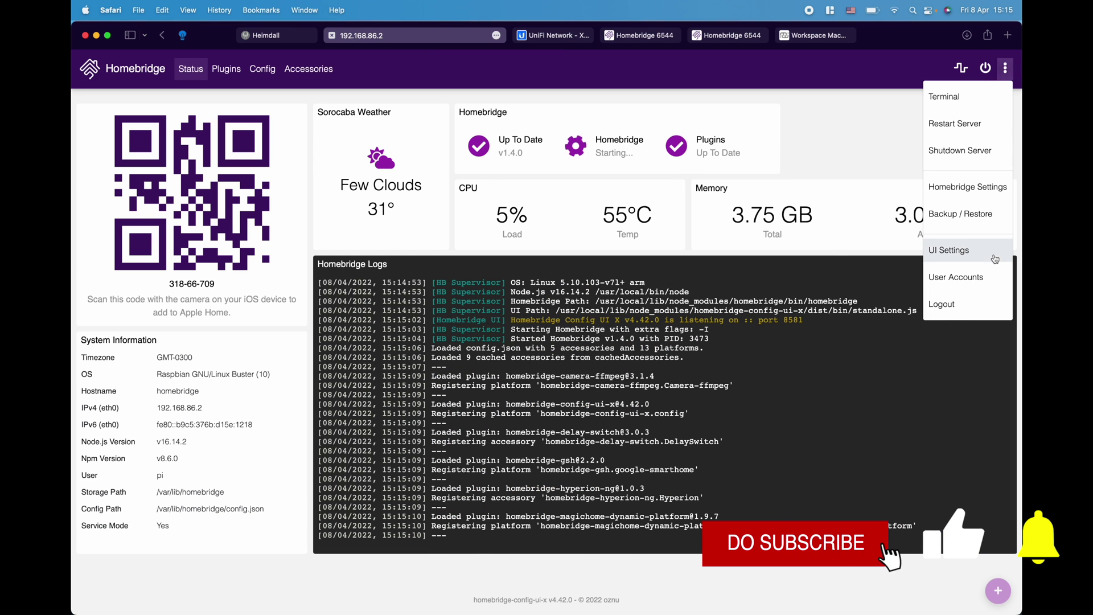
left_click(968, 304)
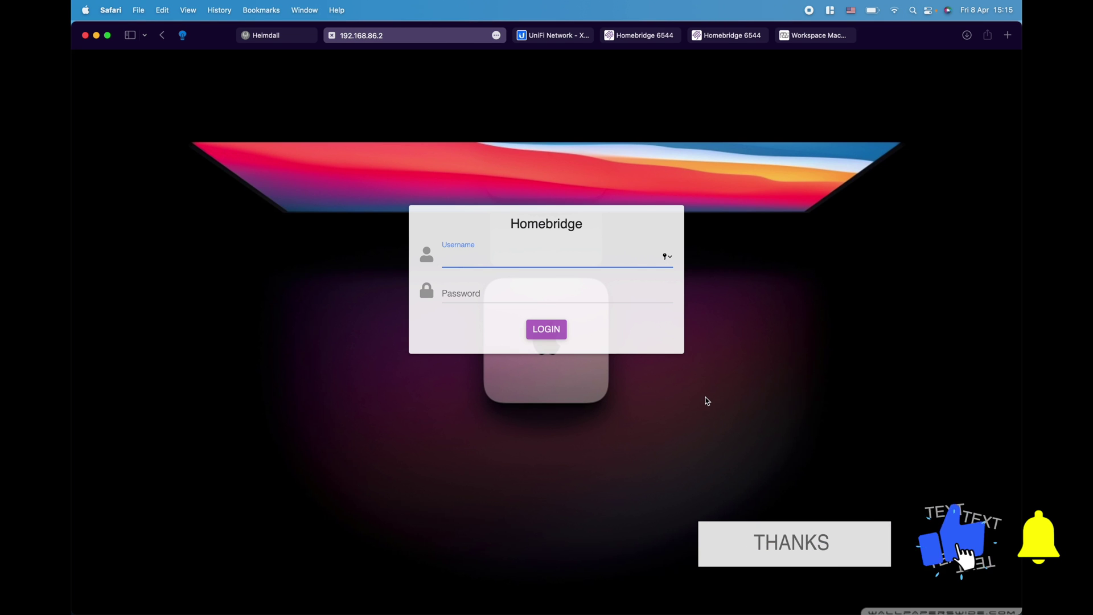